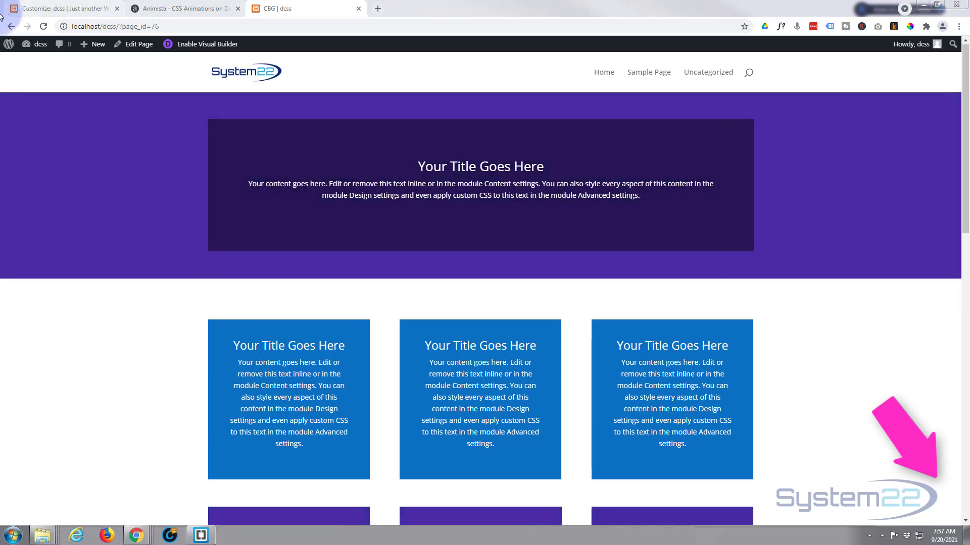
Replay the demo animations and view Animista's rotate-in-diag-2 page before returning to WordPress
click(43, 26)
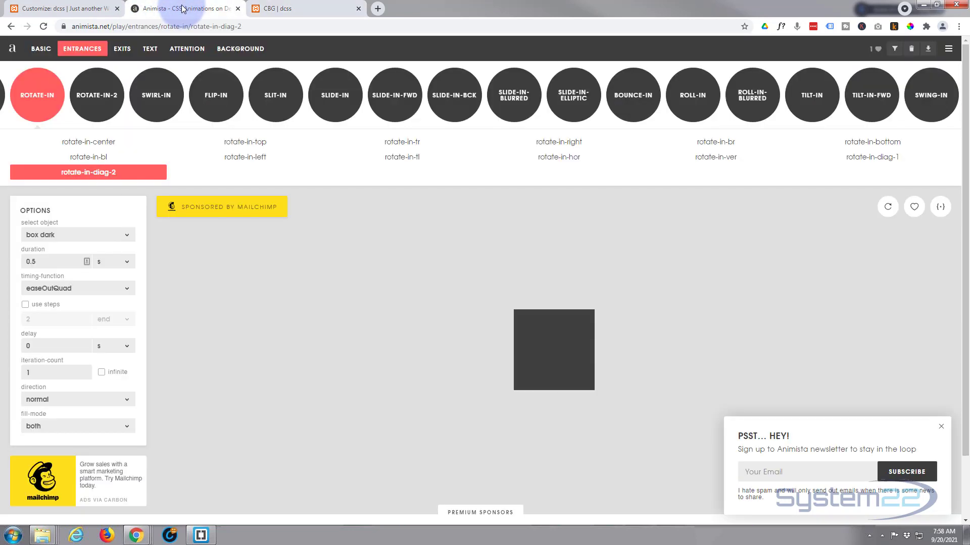
click(202, 9)
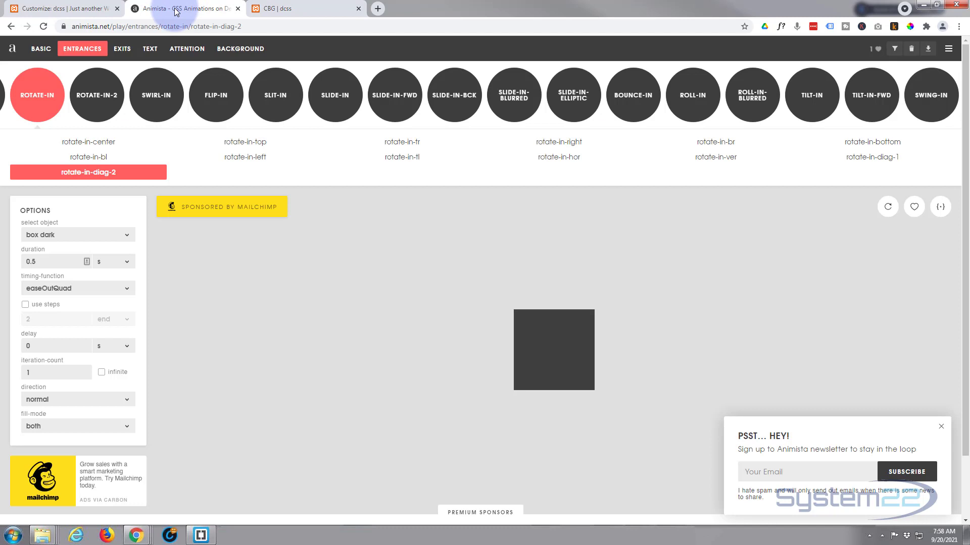
click(235, 26)
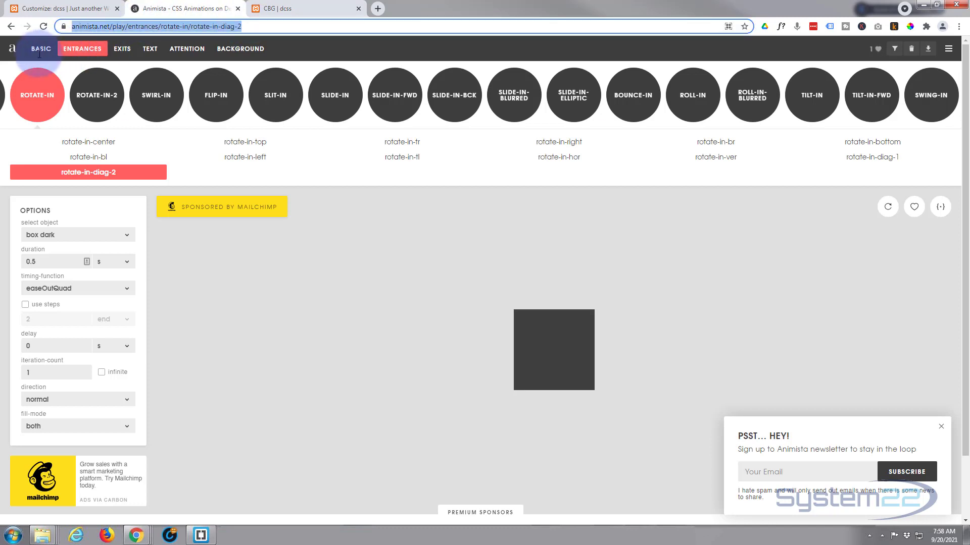
click(290, 9)
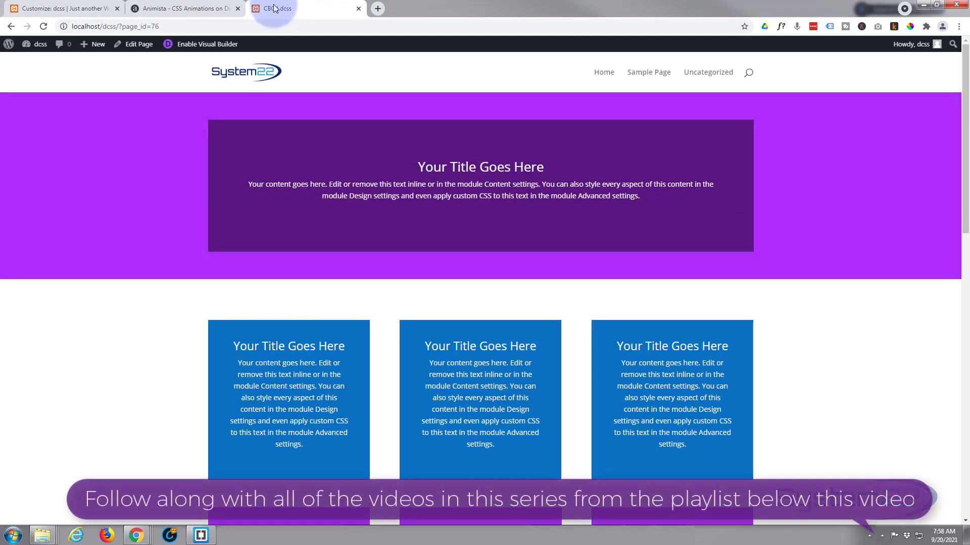
Title a new page 'Rotate' and start building it from scratch with Divi Builder
mouse_move(98, 46)
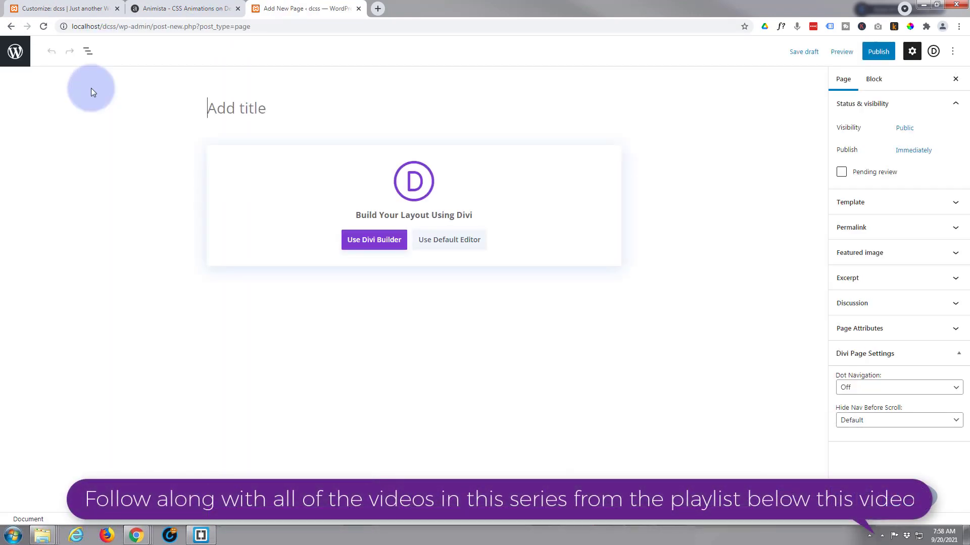
text(Rotate)
click(367, 242)
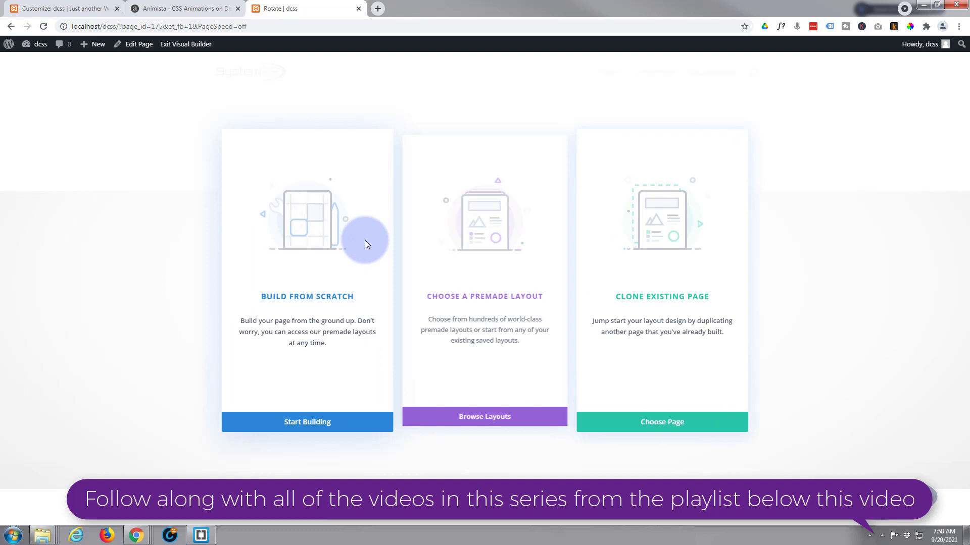
click(310, 420)
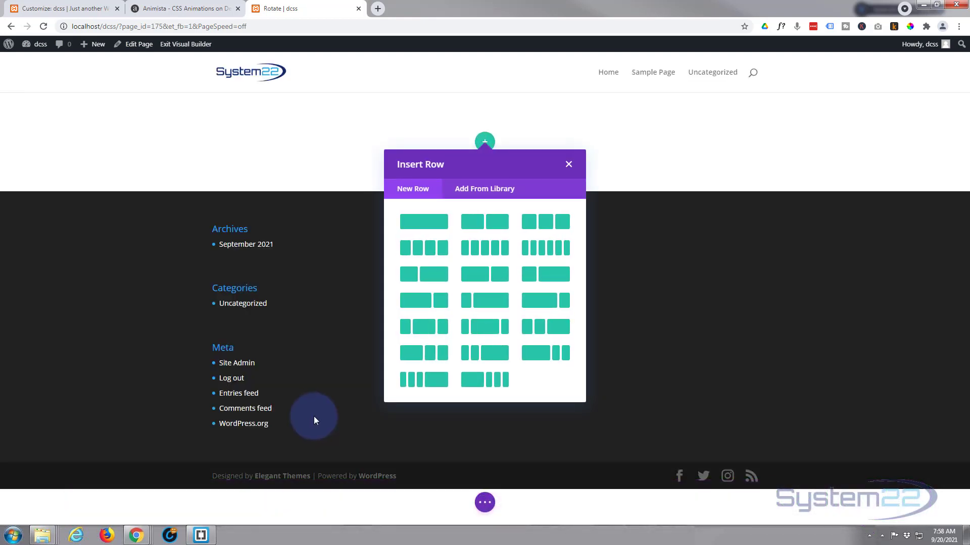
Insert a three-column row and put a Call To Action module in its first column
click(544, 227)
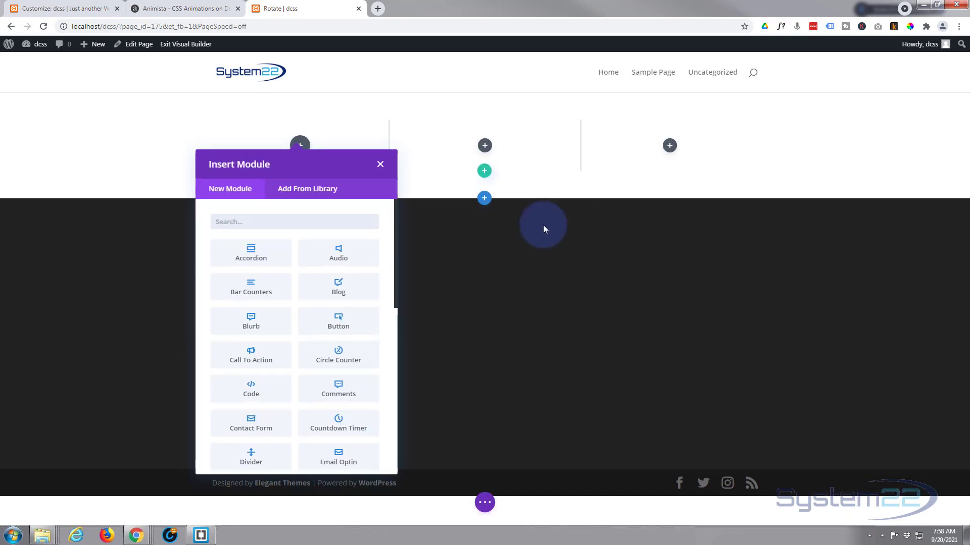
click(238, 359)
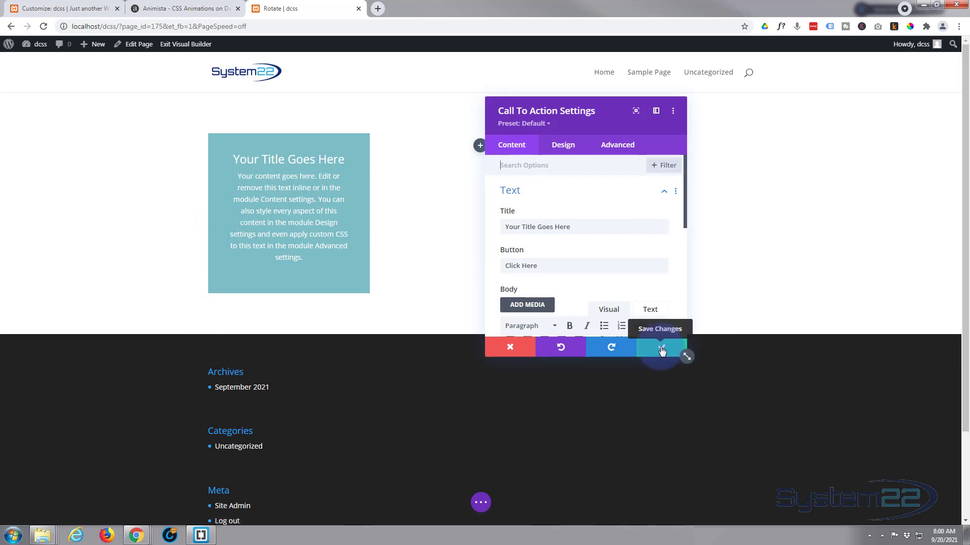
click(662, 348)
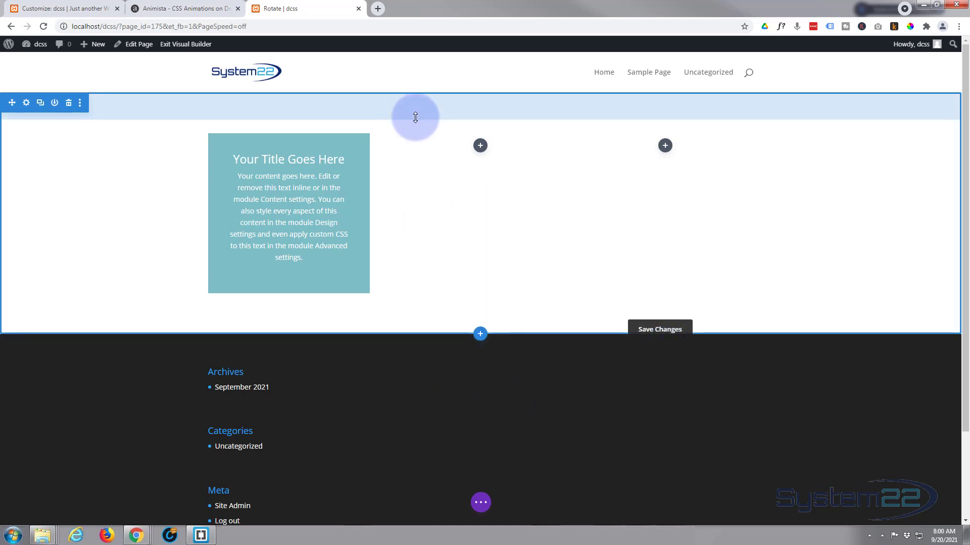
Go to the Additional CSS section of the WordPress Customizer
click(42, 13)
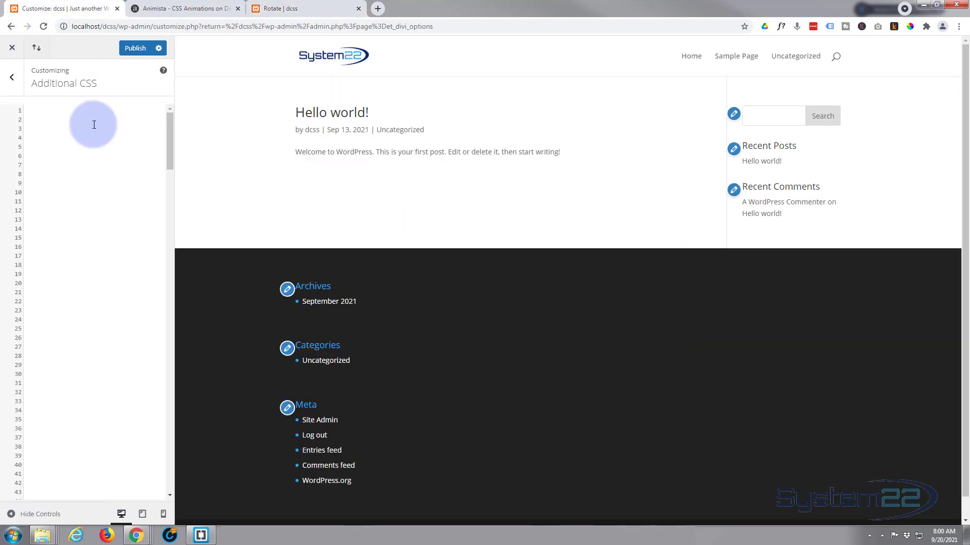
click(12, 79)
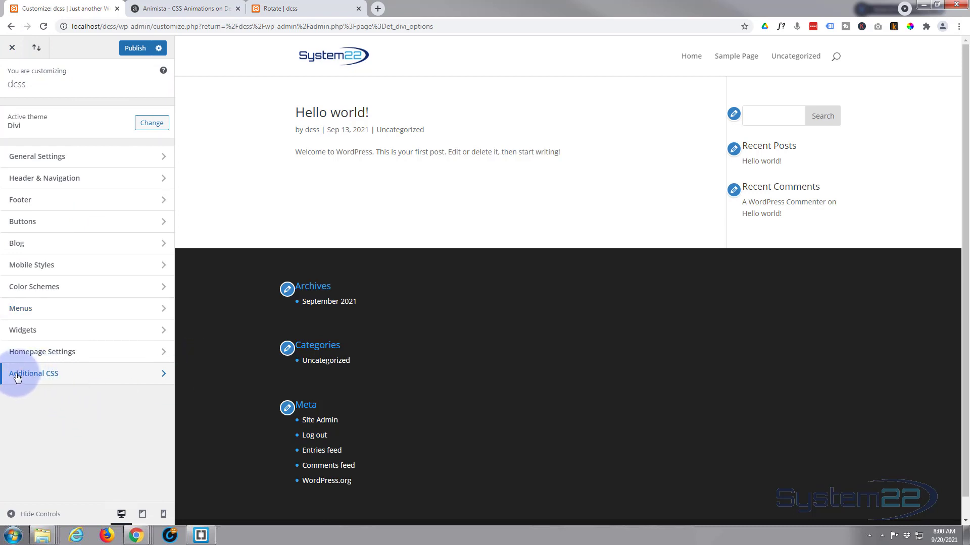
click(91, 380)
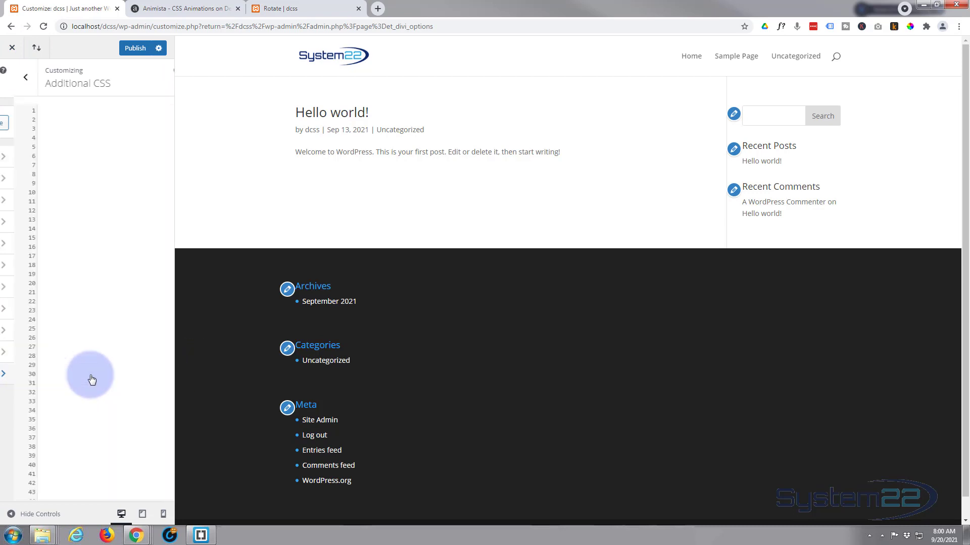
Write a /* Roatate In */ comment on line 1 of the Additional CSS
click(28, 110)
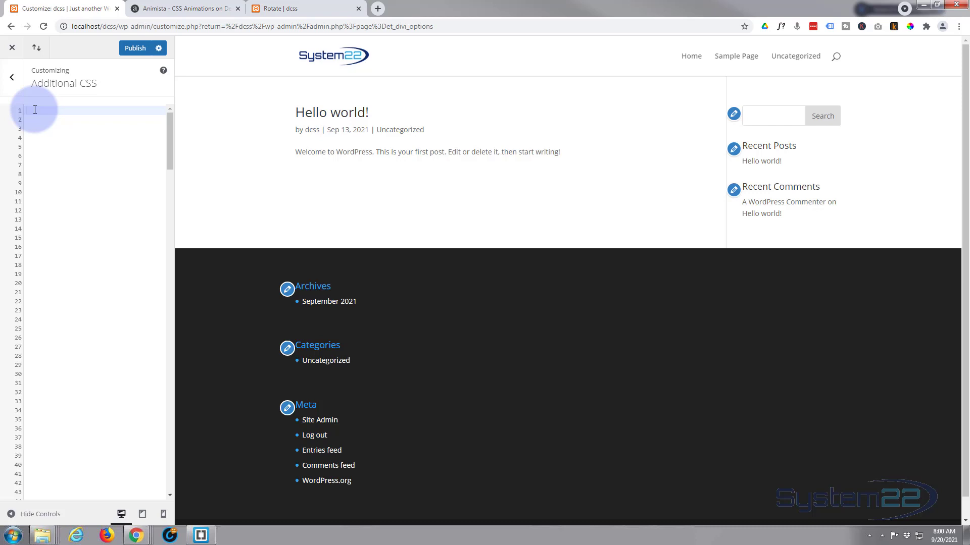
click(74, 52)
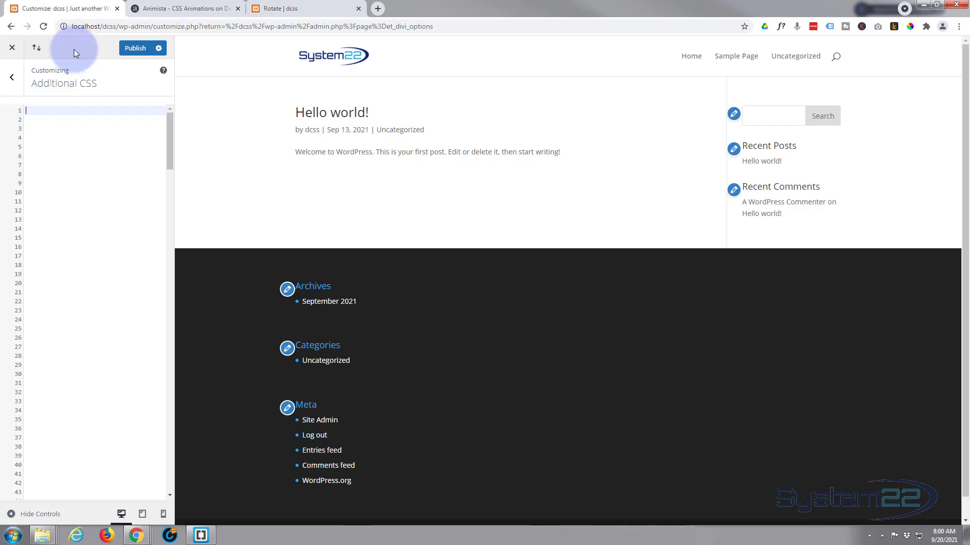
text(/**)
text(/*)
text(  Roatate )
text(In */)
click(95, 103)
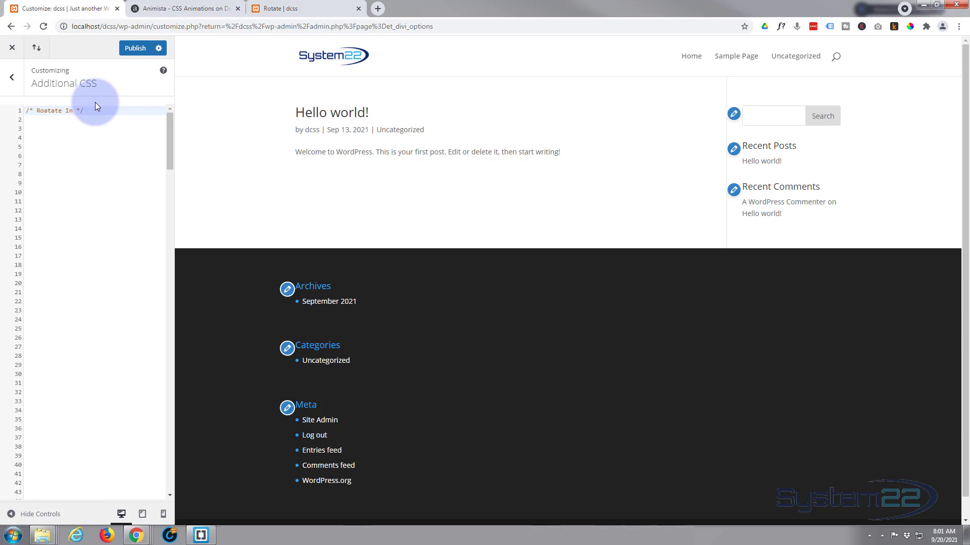
click(106, 120)
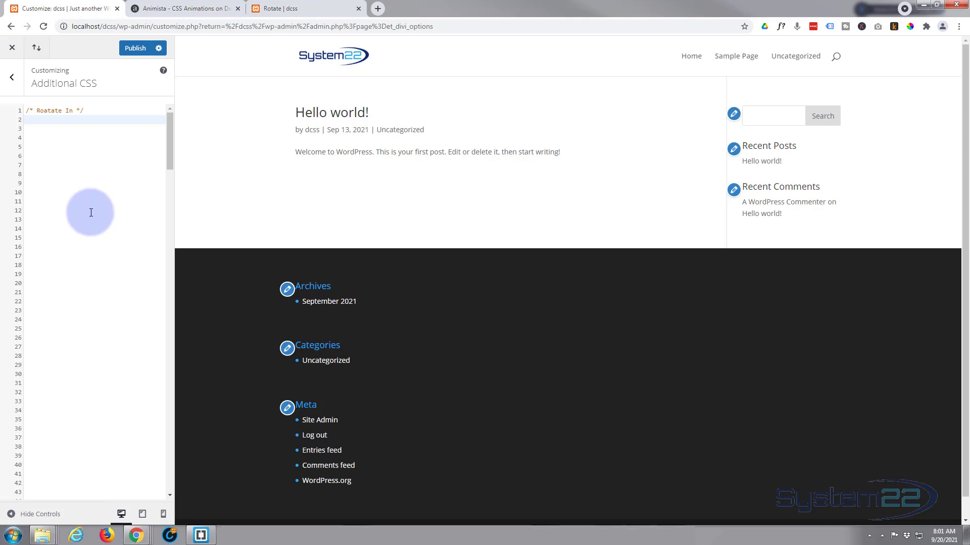
click(177, 8)
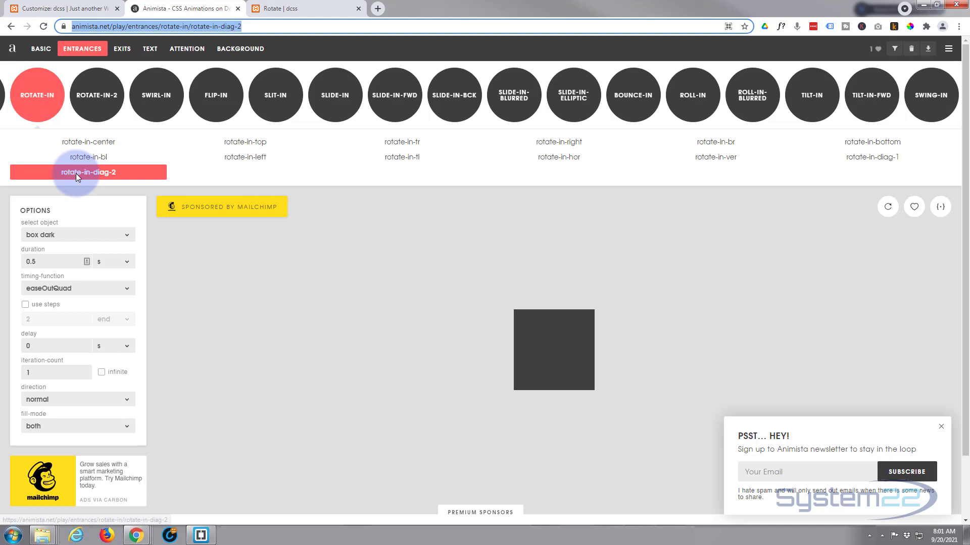
Copy the rotate-in-diag-2 class CSS from Animista's generated code
click(941, 208)
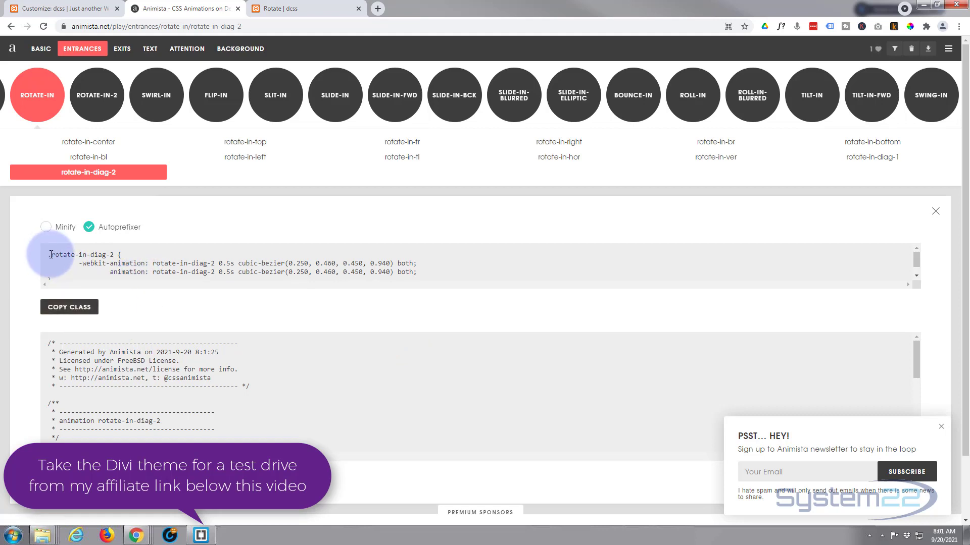
drag(52, 254, 116, 255)
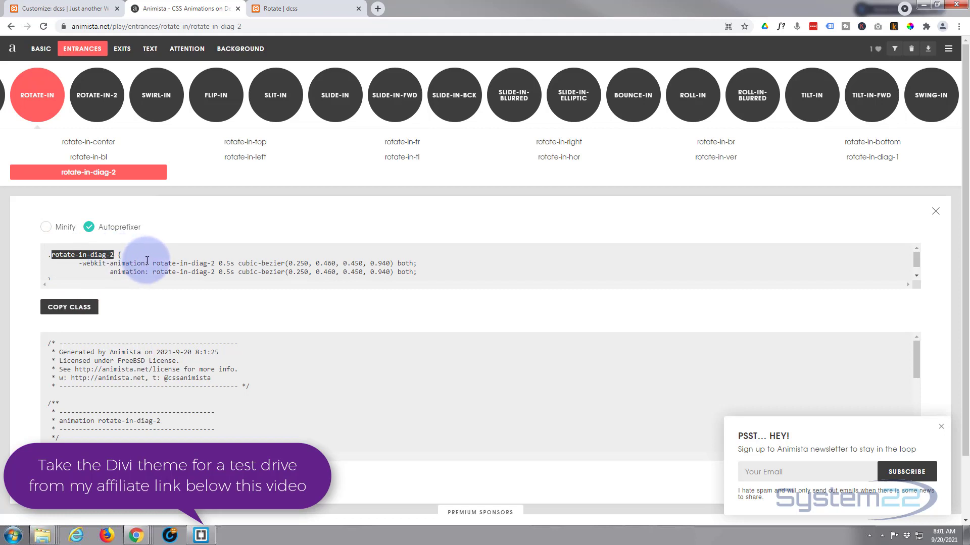
click(80, 309)
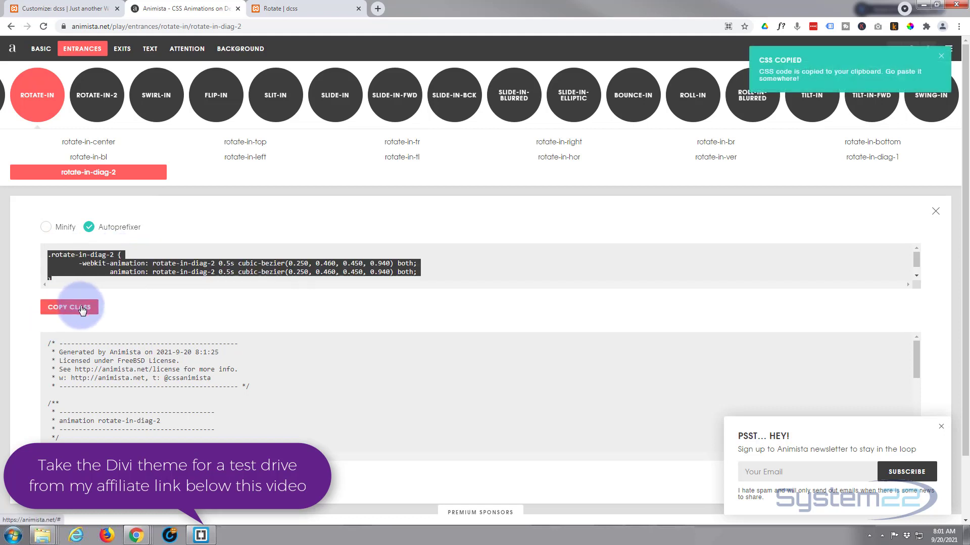
click(66, 9)
Paste the .rotate-in-diag-2 class rule below the comment in Additional CSS
click(36, 120)
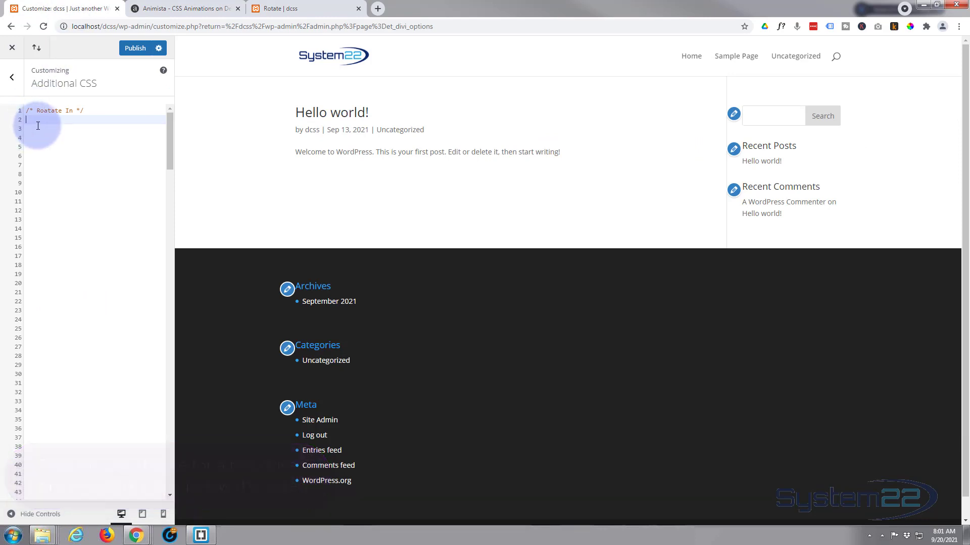
key(Return)
key(Return)
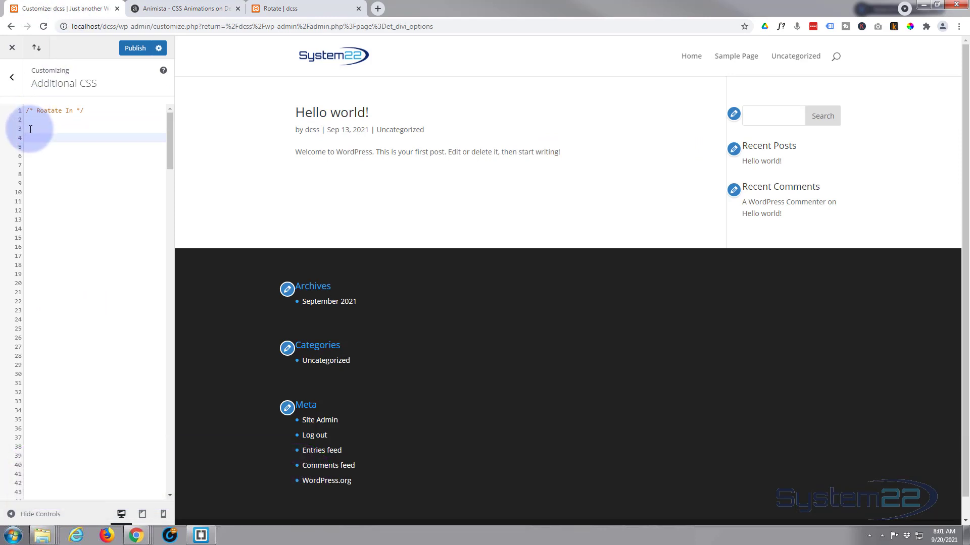
key(ctrl+v)
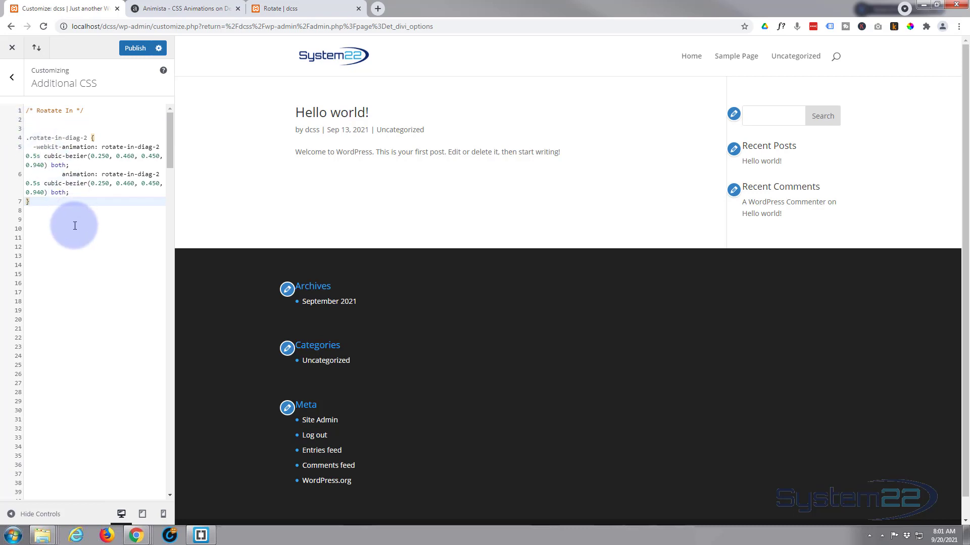
key(Return)
key(Return)
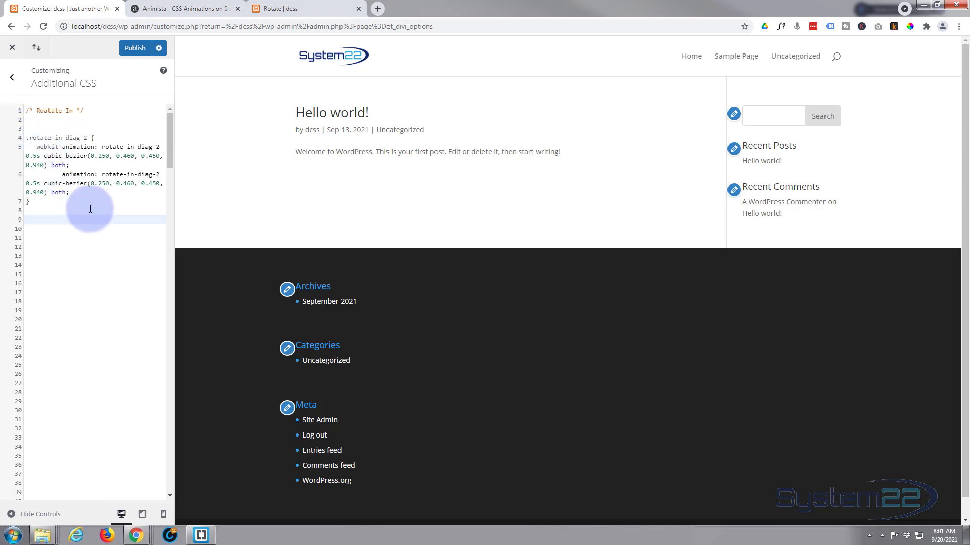
click(166, 8)
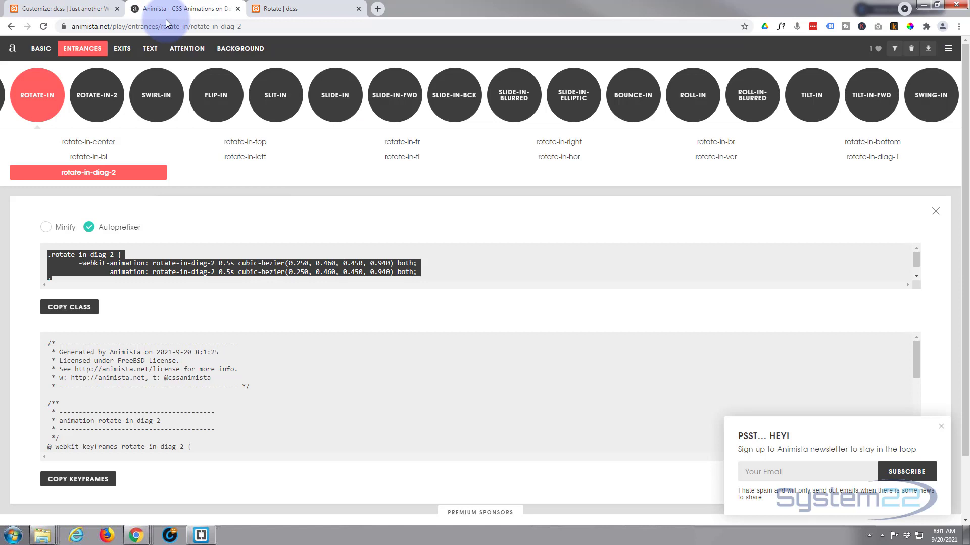
click(74, 473)
scroll(155, 407, down, 1)
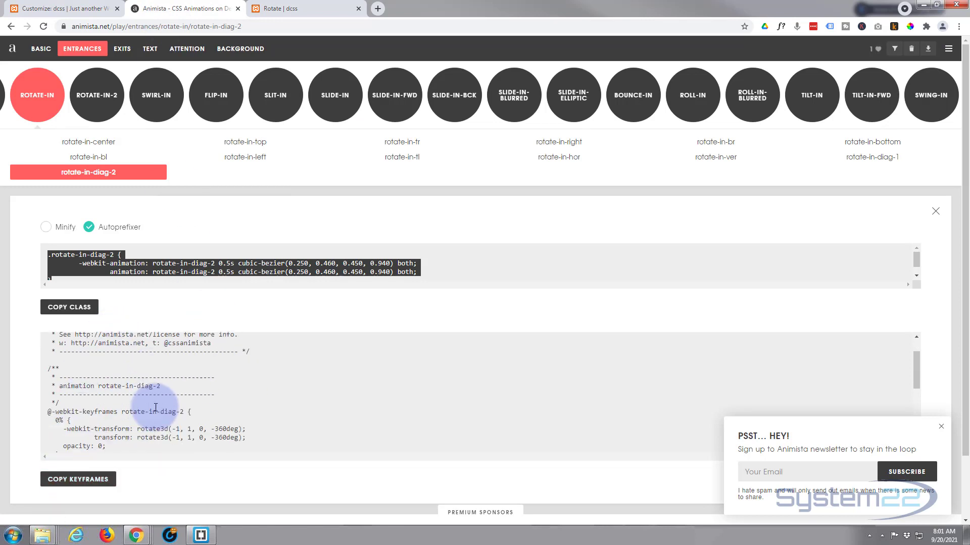
scroll(155, 407, down, 2)
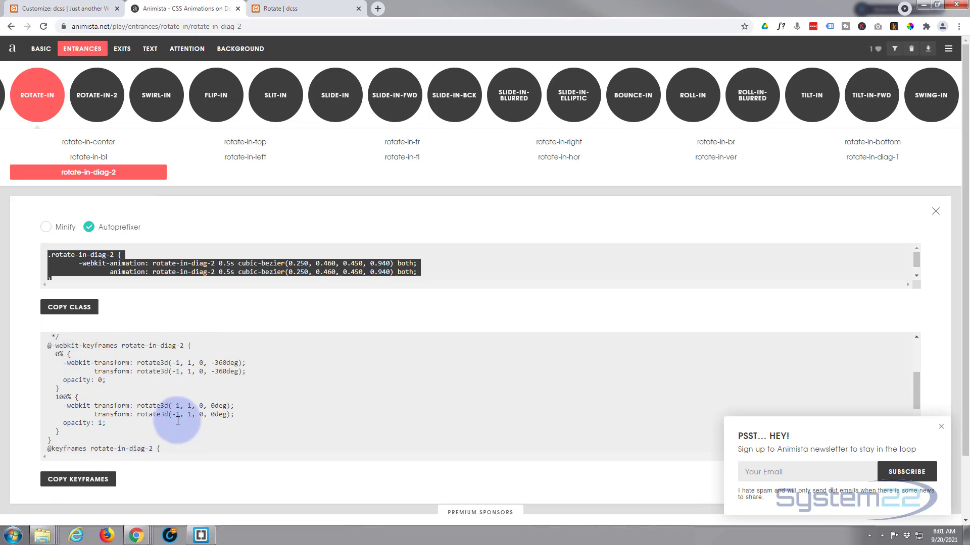
scroll(178, 420, down, 2)
scroll(162, 442, down, 1)
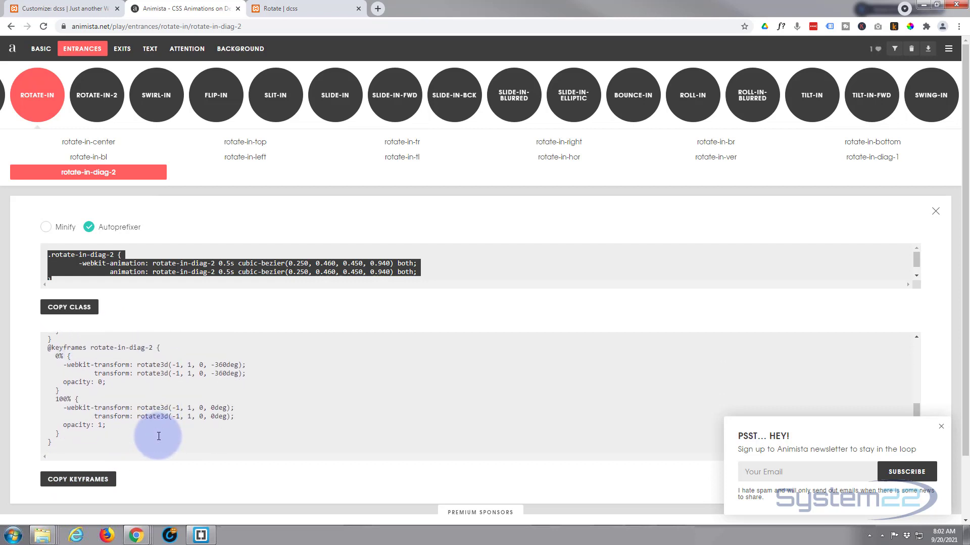
scroll(158, 436, down, 1)
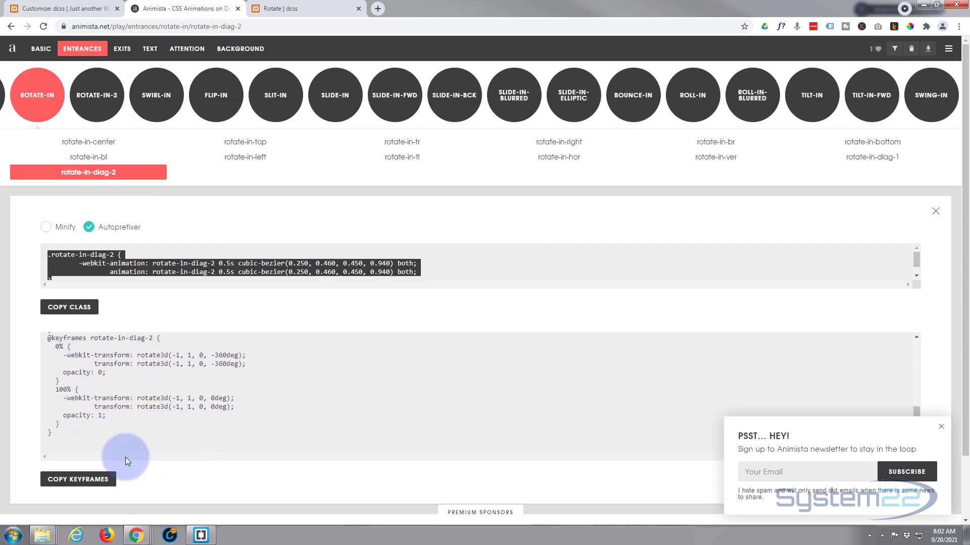
click(81, 479)
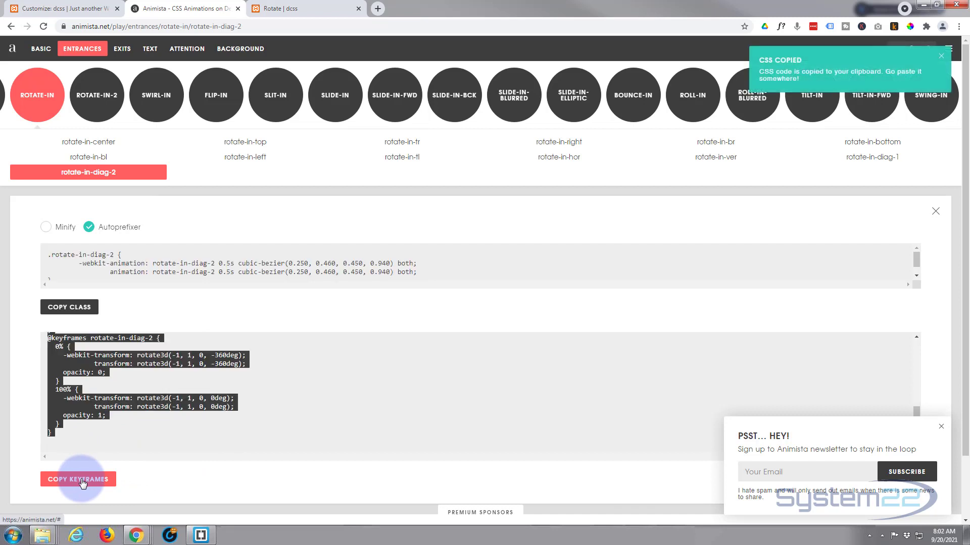
click(48, 9)
Paste the rotate-in-diag-2 keyframes below the class rule in Additional CSS
click(70, 222)
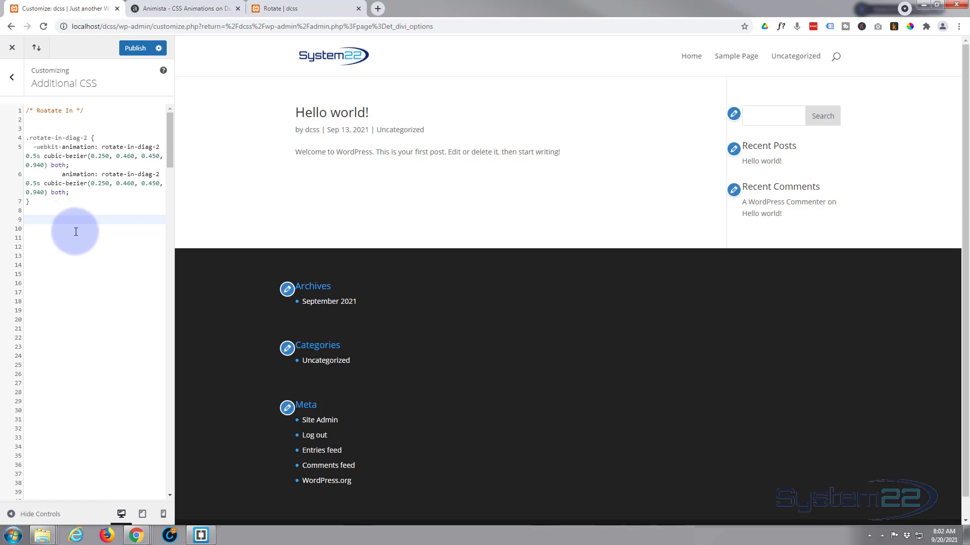
key(ctrl+v)
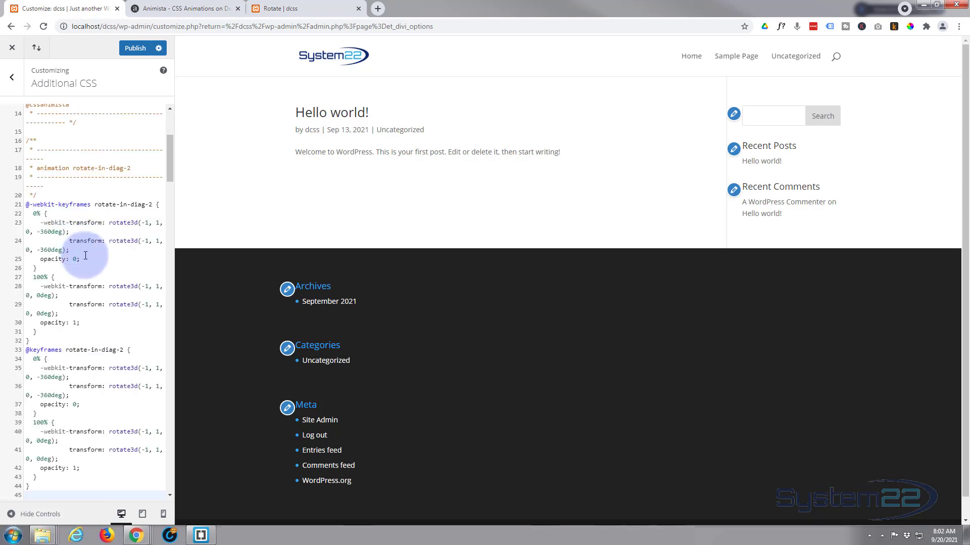
drag(173, 164, 166, 123)
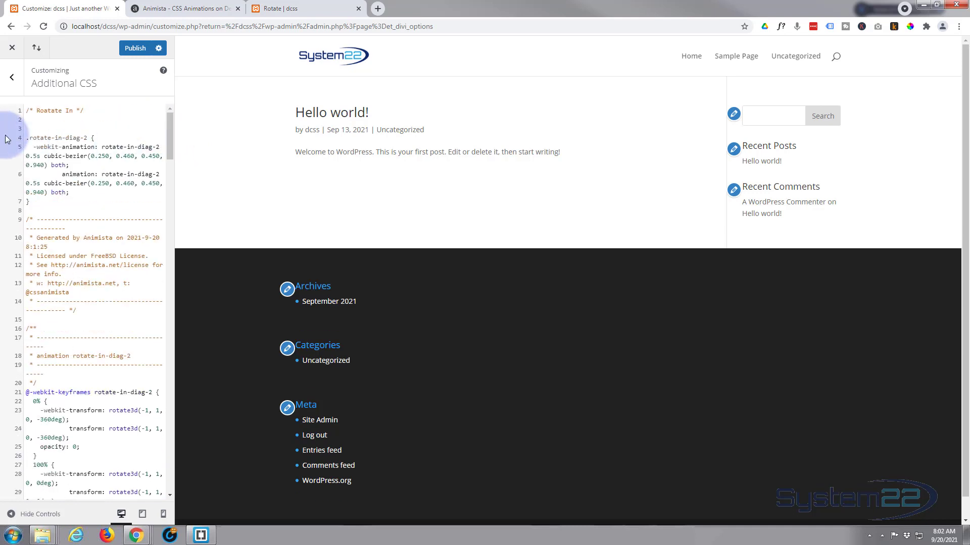
Copy the class name rotate-in-diag-2 and publish the updated custom CSS
click(29, 138)
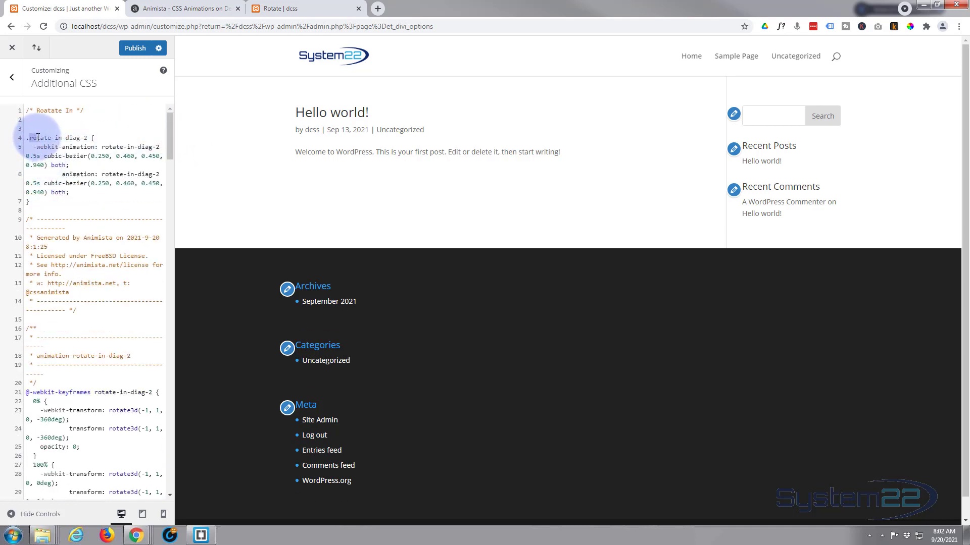
drag(30, 138, 87, 138)
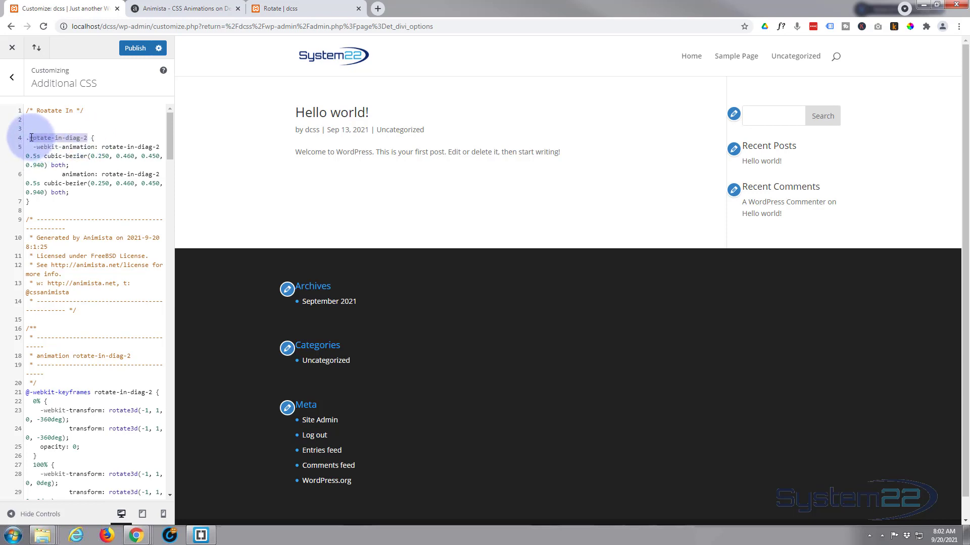
drag(31, 138, 85, 136)
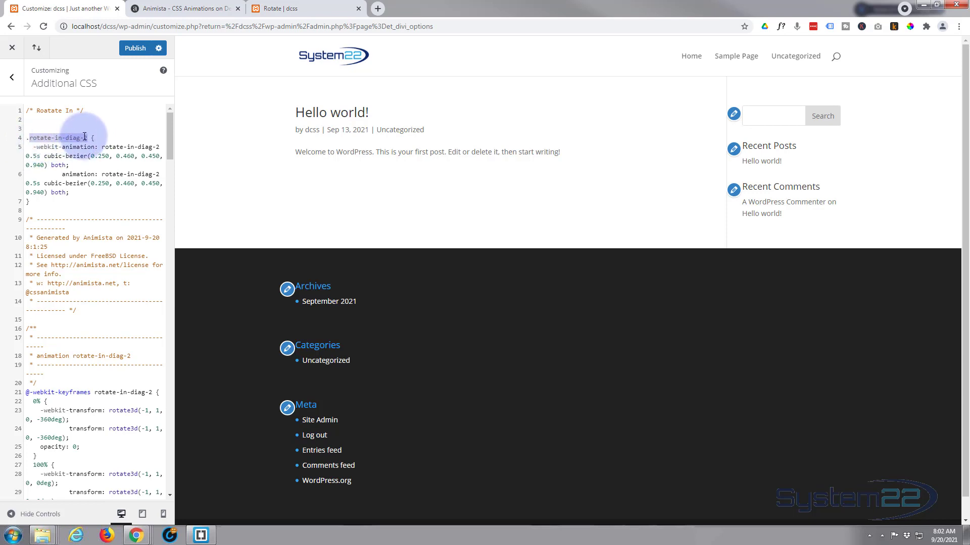
right_click(46, 136)
click(72, 156)
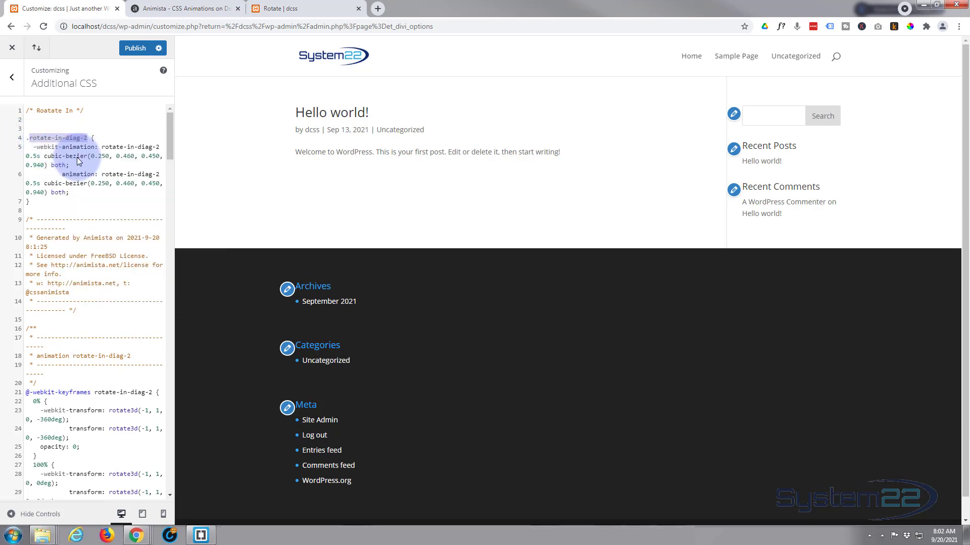
click(135, 48)
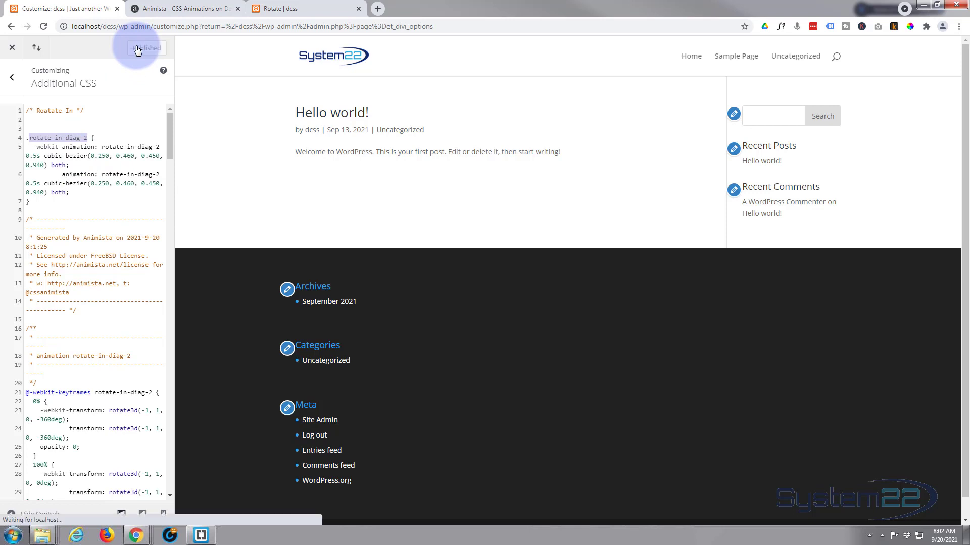
click(310, 9)
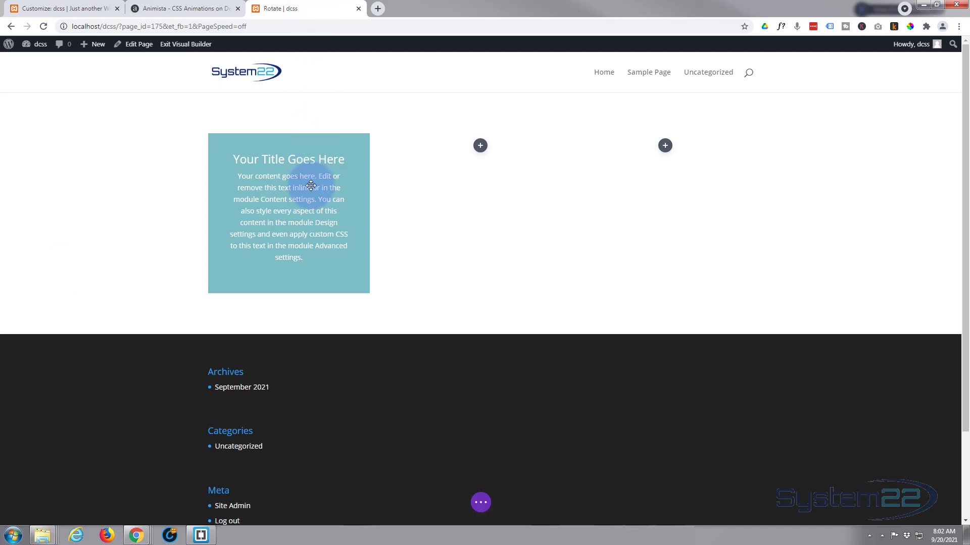
Paste rotate-in-diag-2 into the Call To Action module's Advanced CSS Class field and save
mouse_move(317, 187)
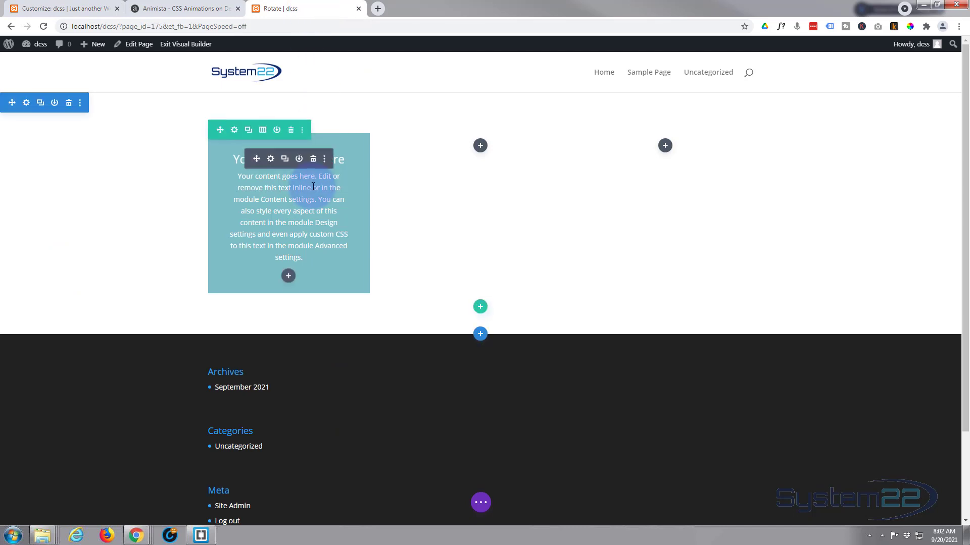
click(270, 159)
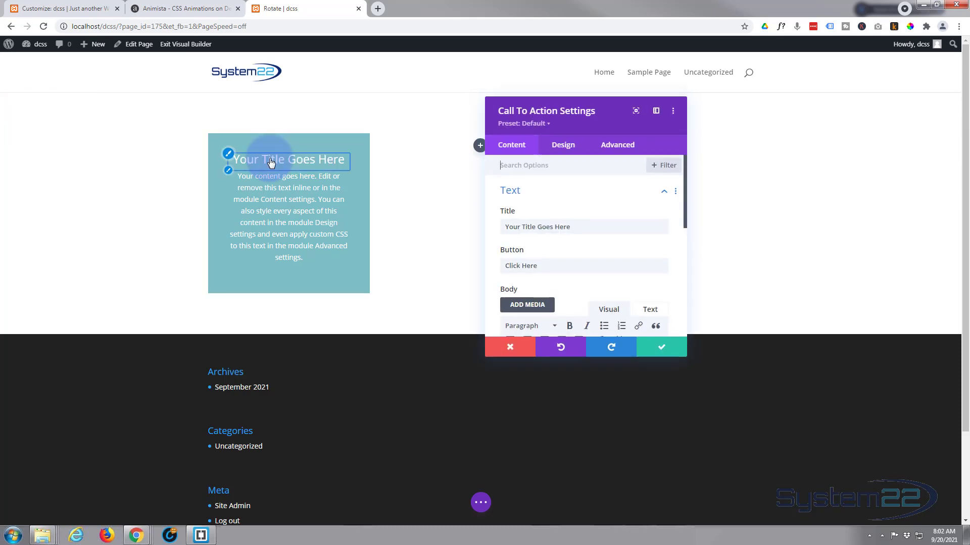
click(634, 157)
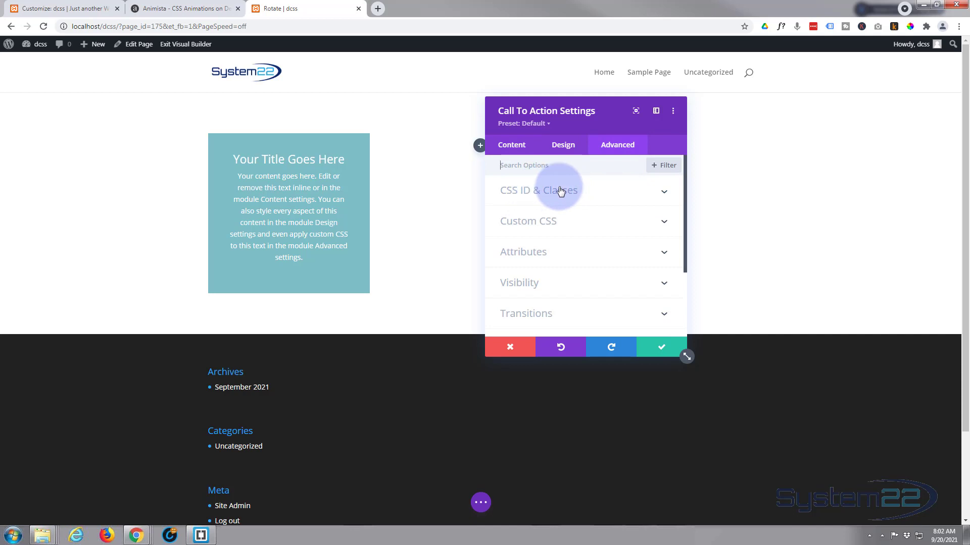
click(608, 200)
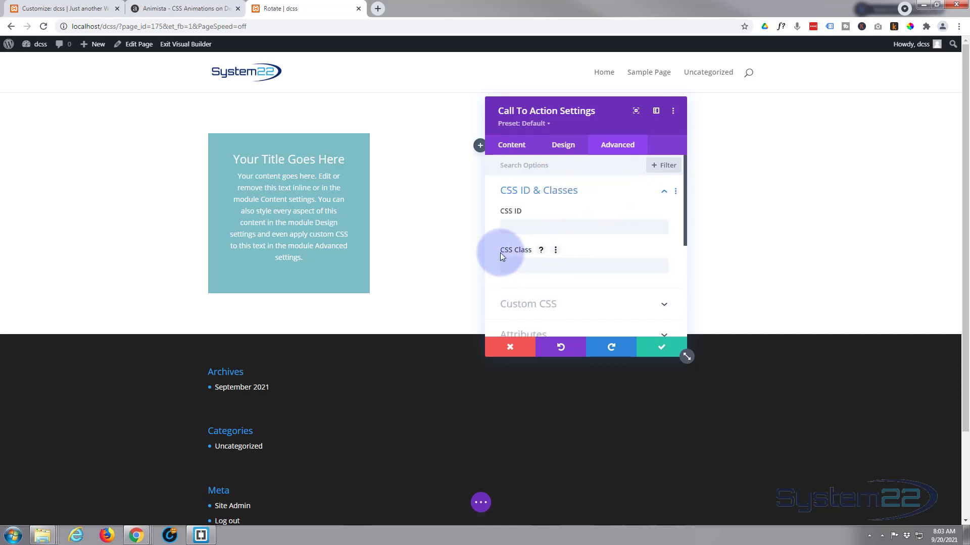
click(506, 267)
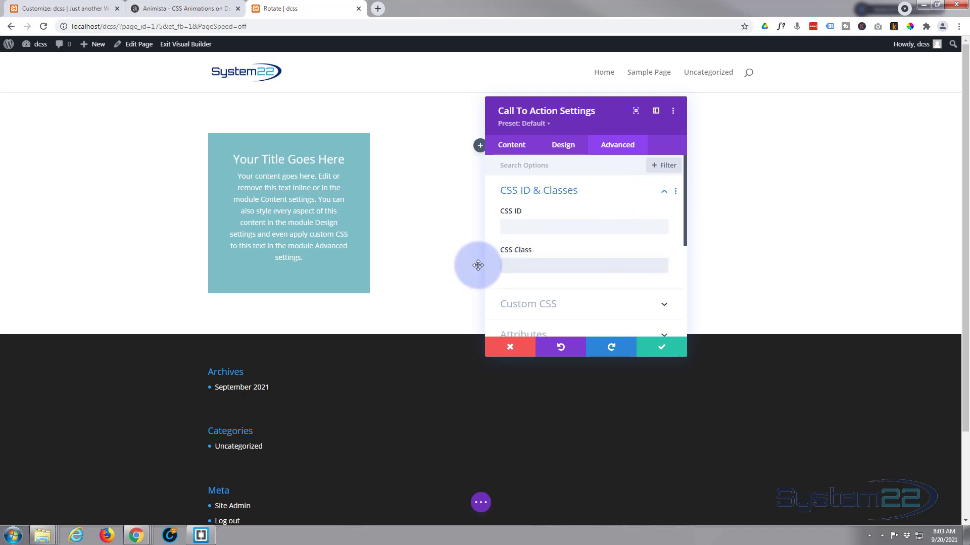
key(ctrl+v)
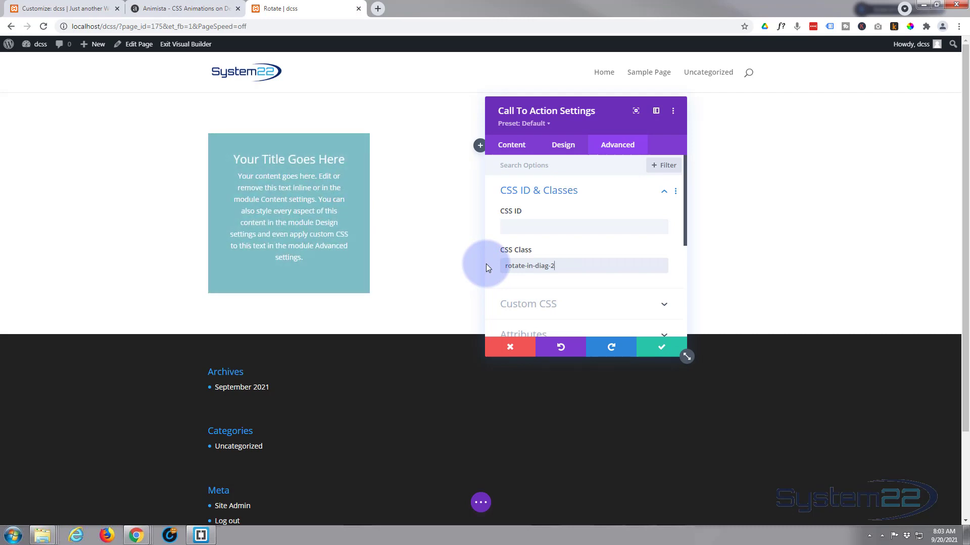
click(676, 347)
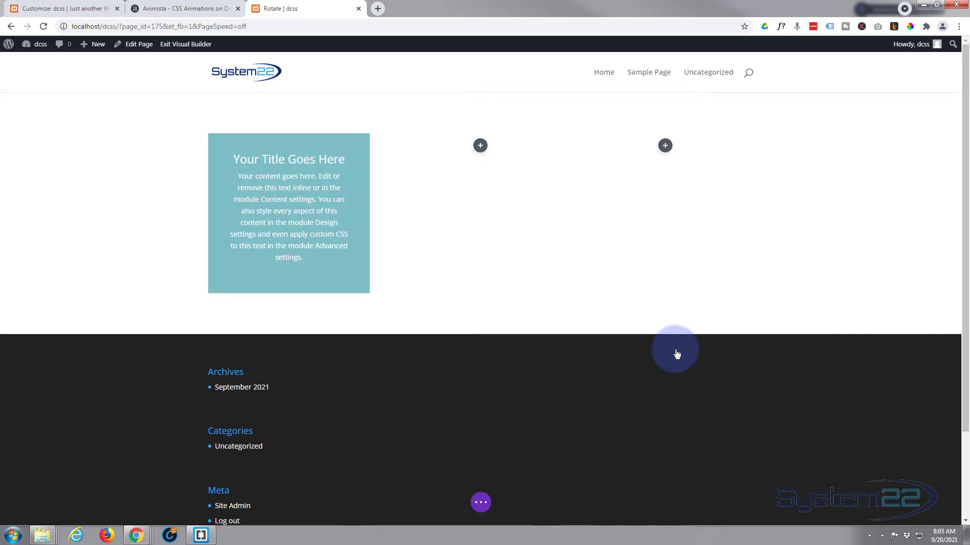
Add an Image module showing the waterfall photo to the middle column
click(481, 146)
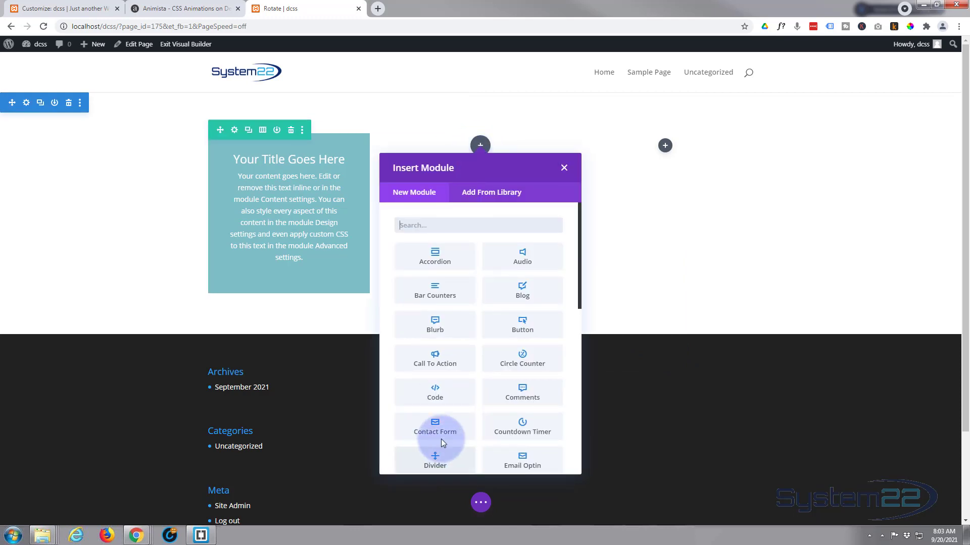
scroll(444, 435, down, 5)
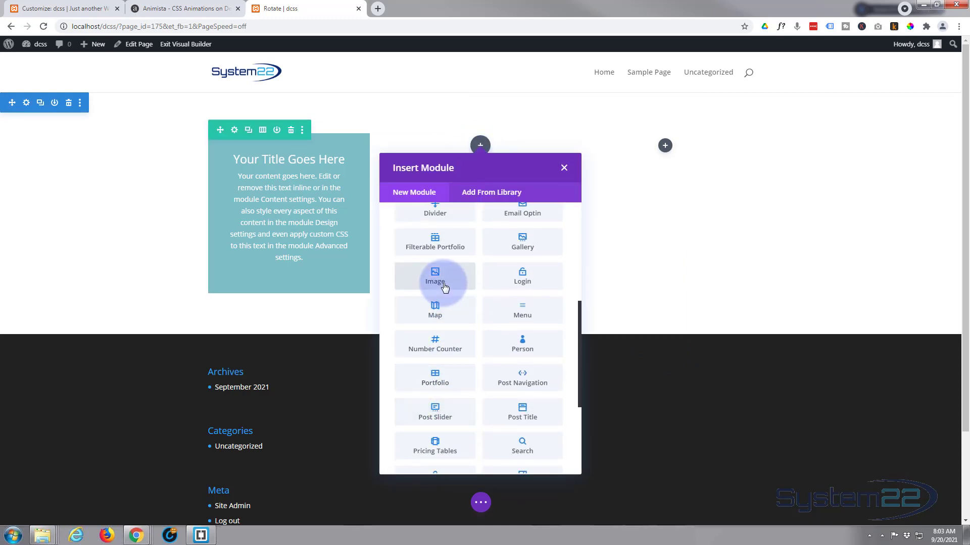
click(444, 287)
click(567, 286)
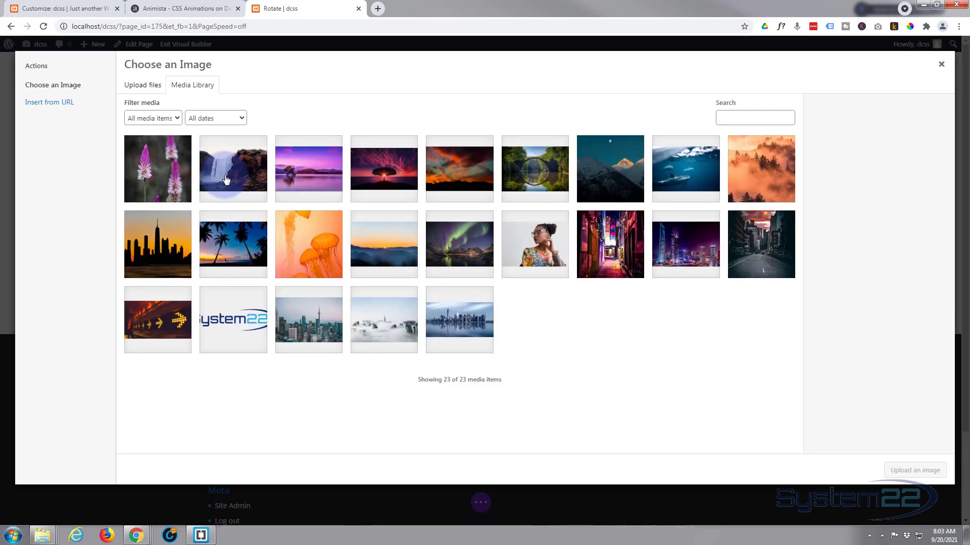
click(226, 180)
click(917, 471)
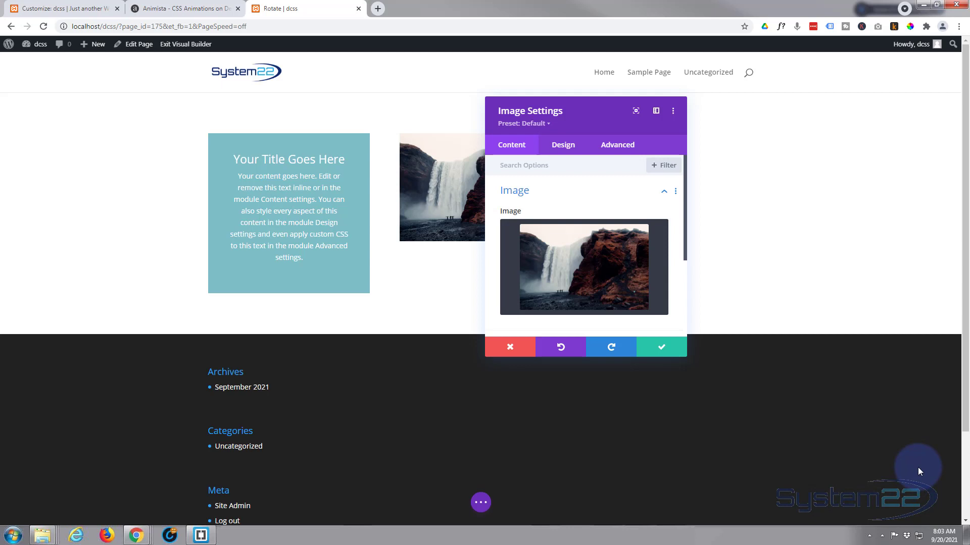
click(665, 348)
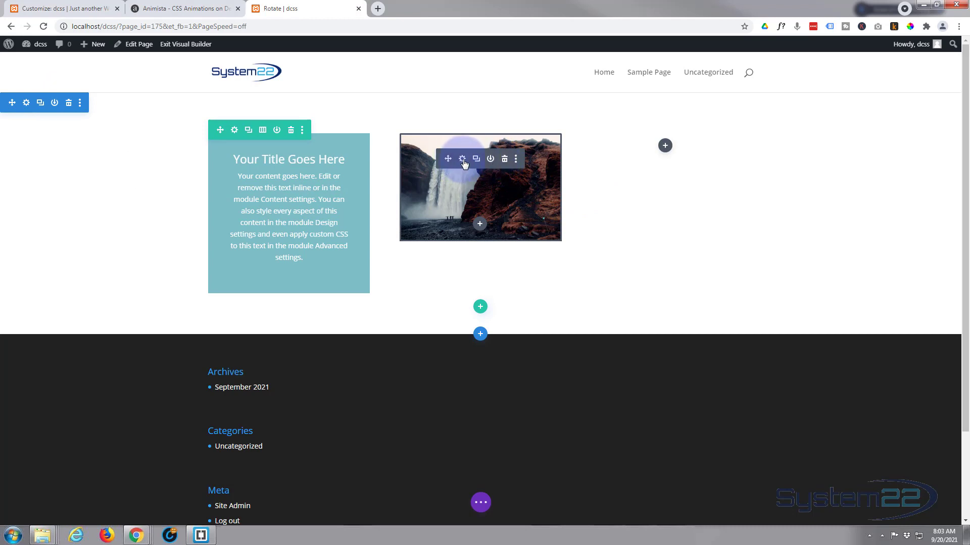
Give the waterfall image module the CSS class rotate-in-diag-2 and save it
click(462, 159)
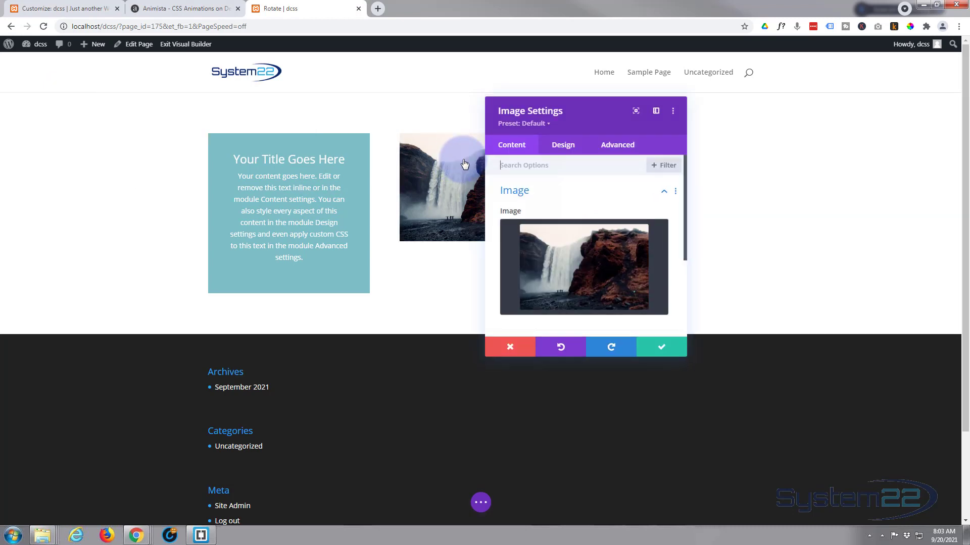
click(630, 154)
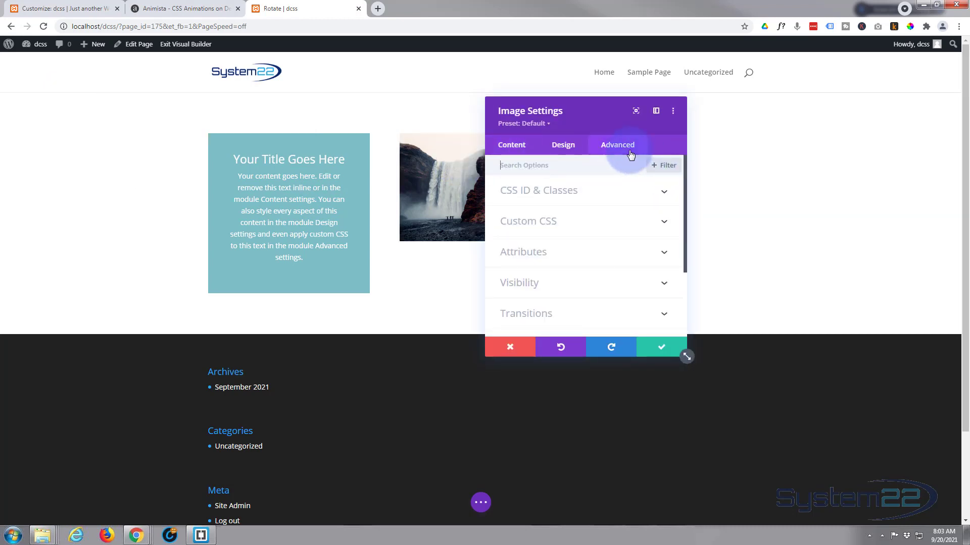
click(574, 190)
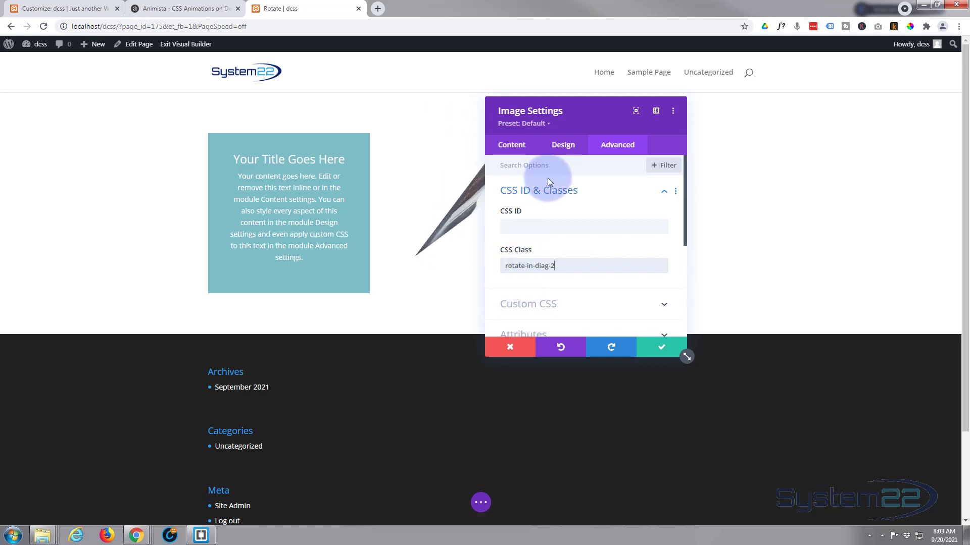
click(664, 348)
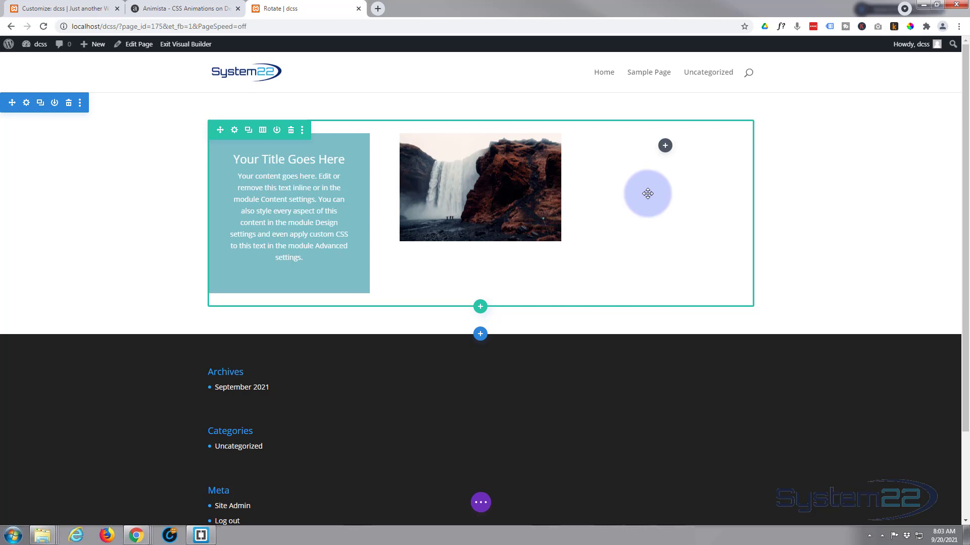
Add a new single-column row below holding a Call To Action module
click(480, 307)
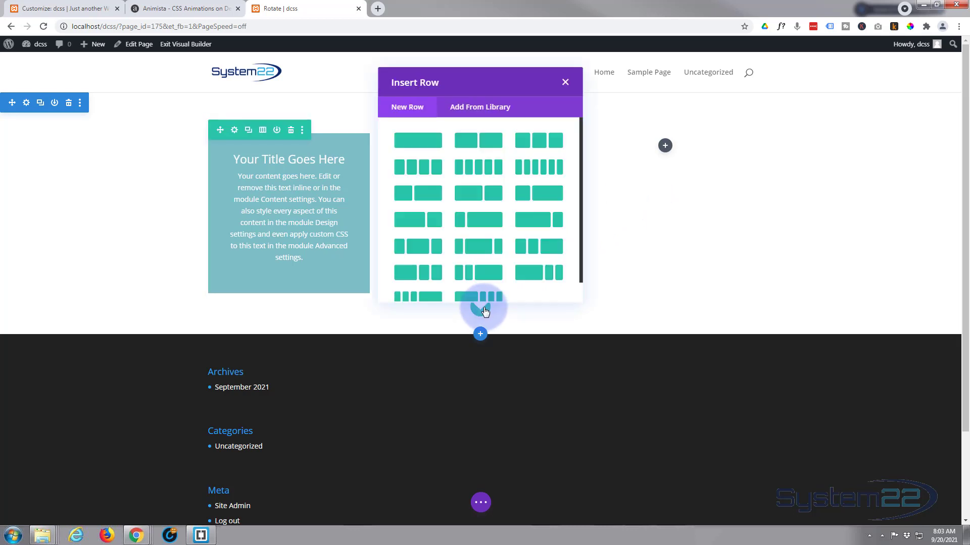
click(419, 142)
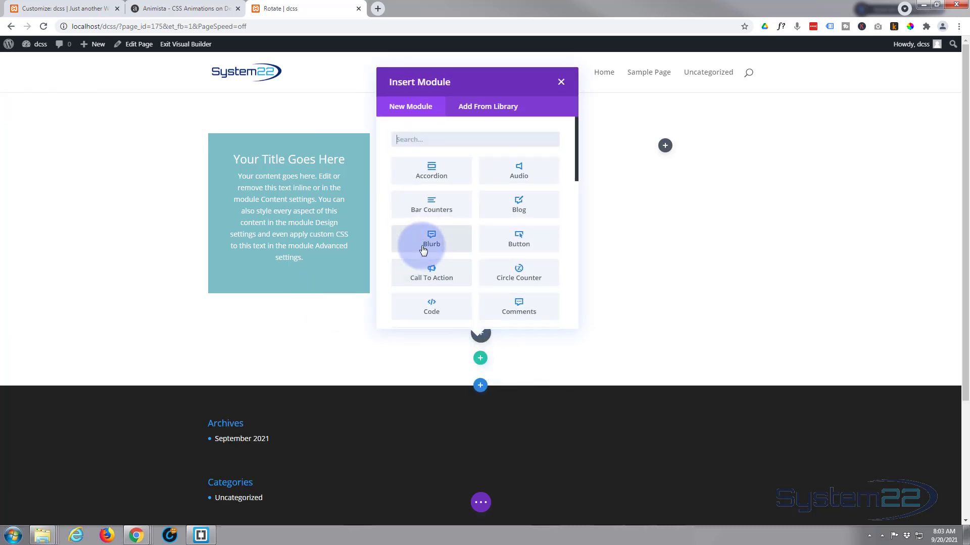
click(428, 269)
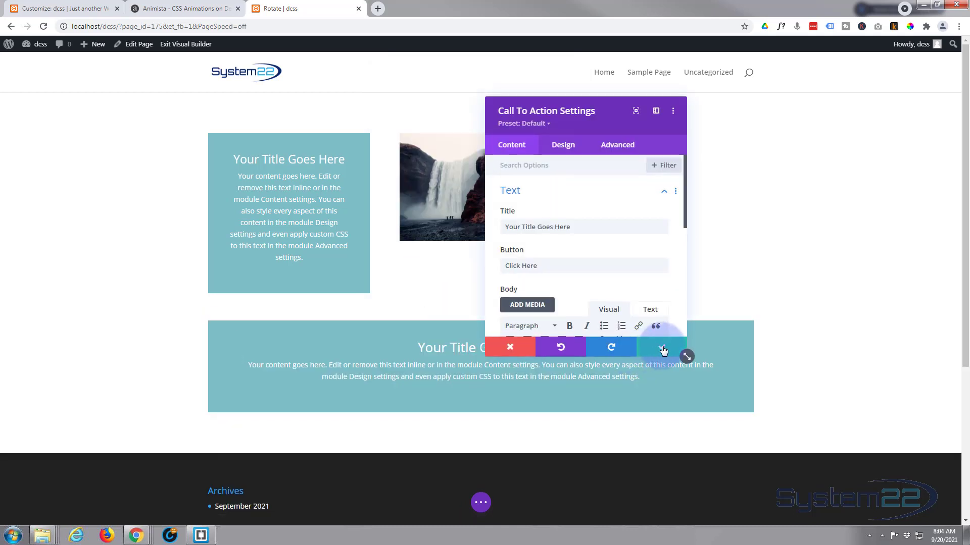
click(662, 348)
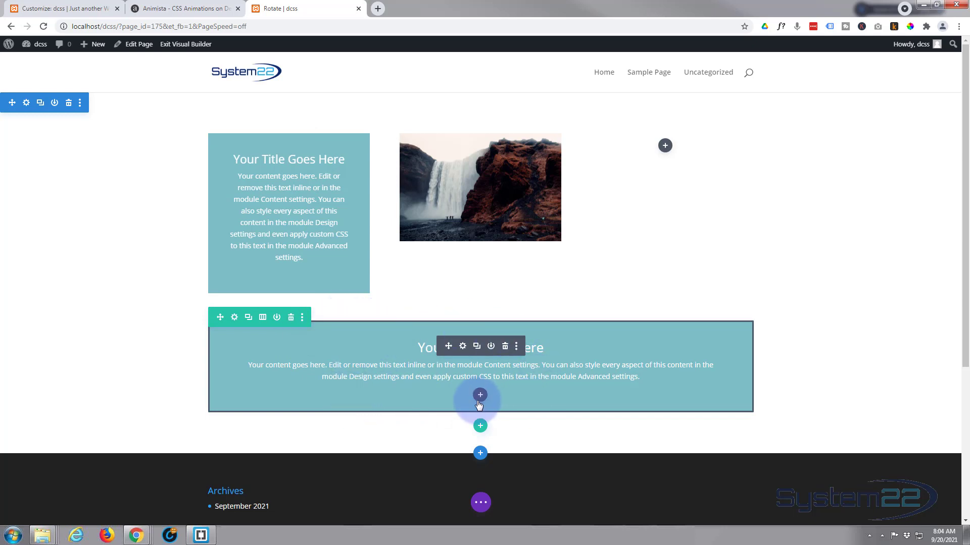
Enter rotate-in-diag-2 in the new Call To Action module's CSS Class field
click(462, 346)
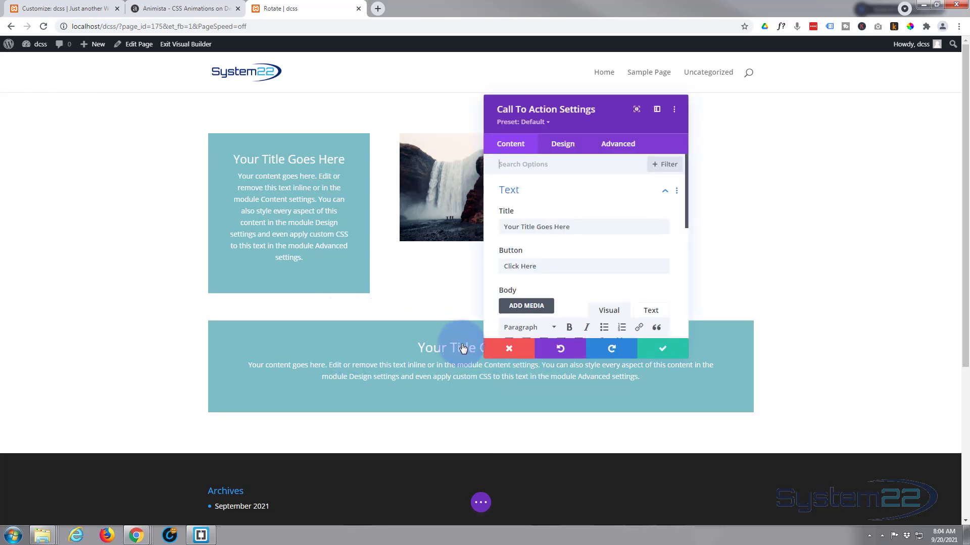
click(617, 145)
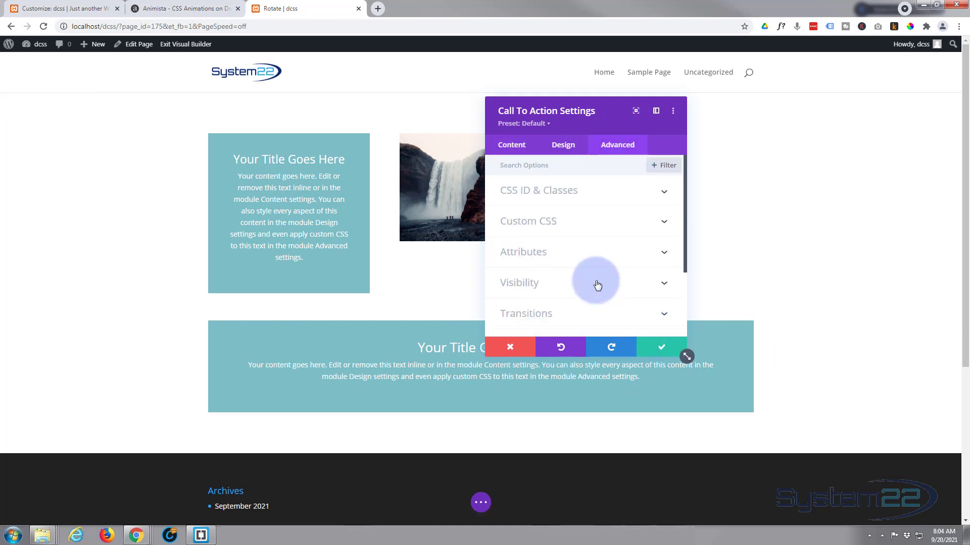
click(583, 192)
click(514, 263)
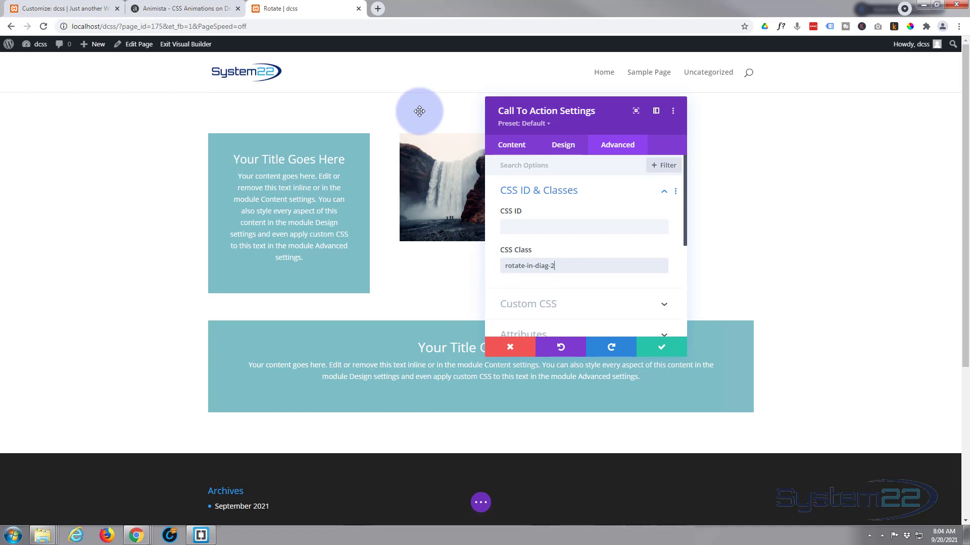
Save the module's class, then set the lower row's horizontal and vertical overflow to Hidden
click(661, 350)
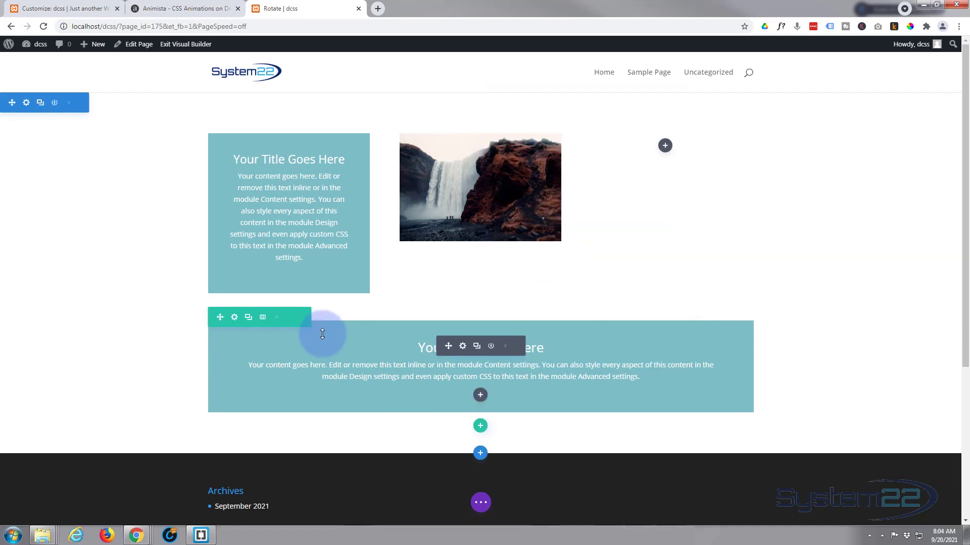
click(234, 320)
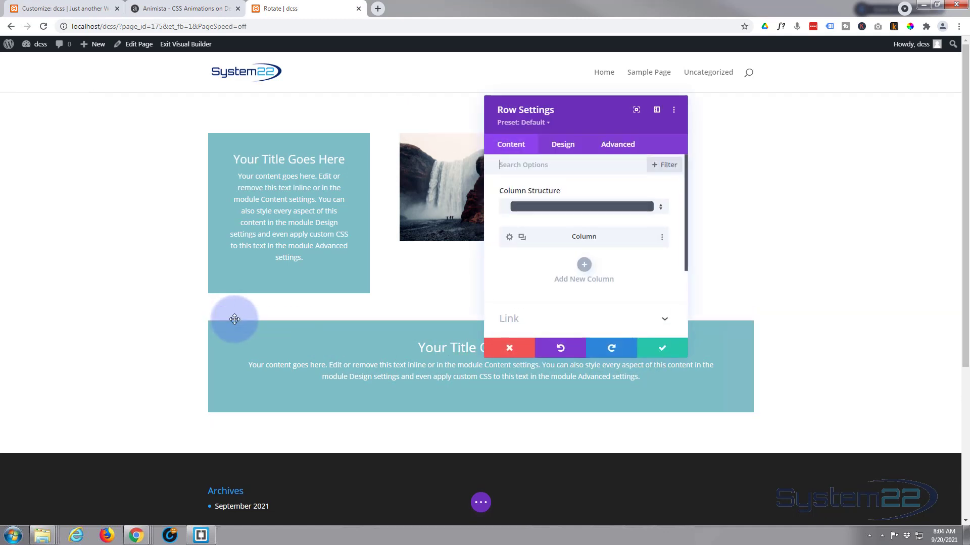
click(617, 149)
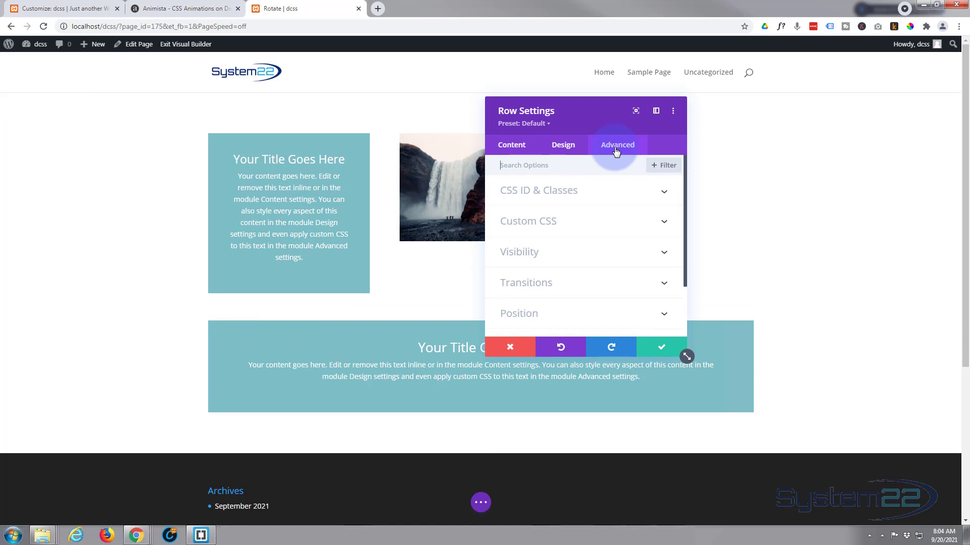
click(604, 250)
scroll(601, 237, down, 1)
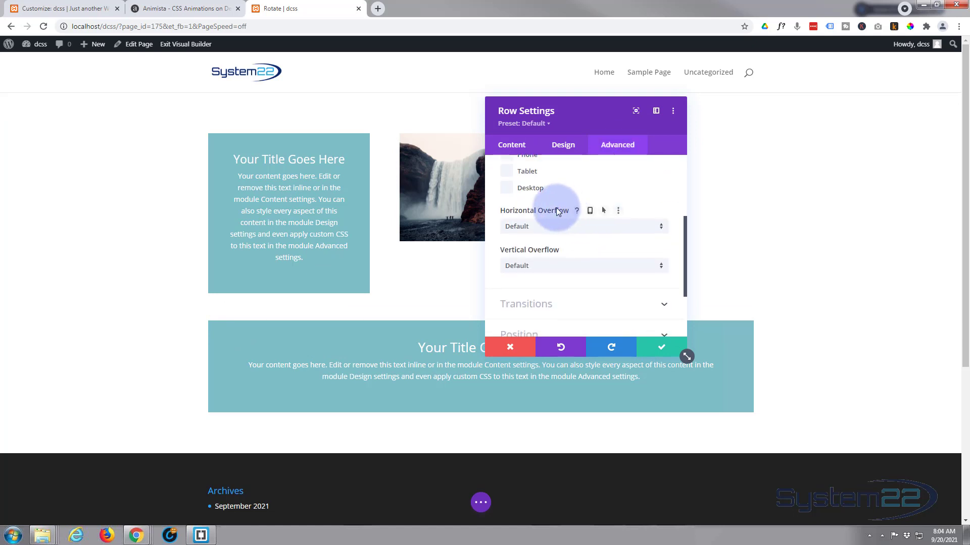
click(606, 227)
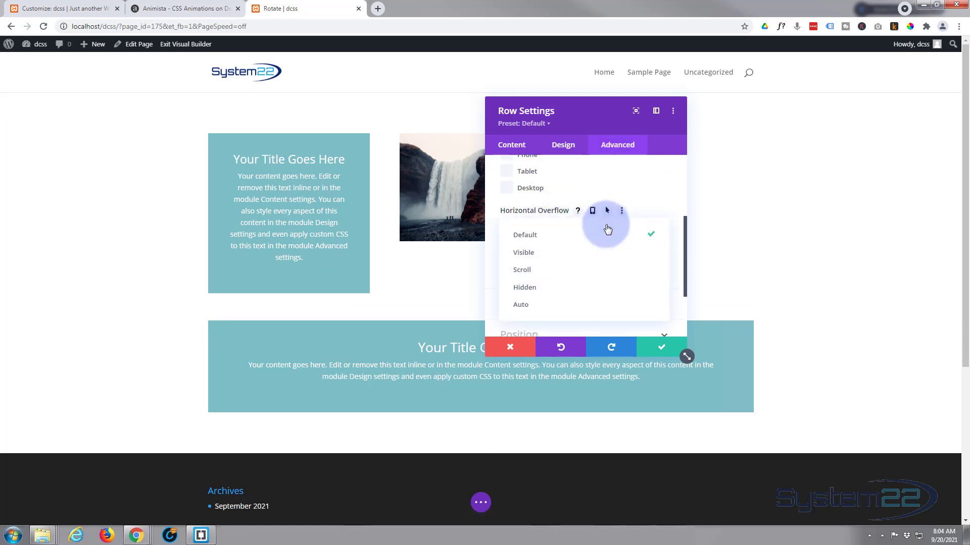
click(552, 288)
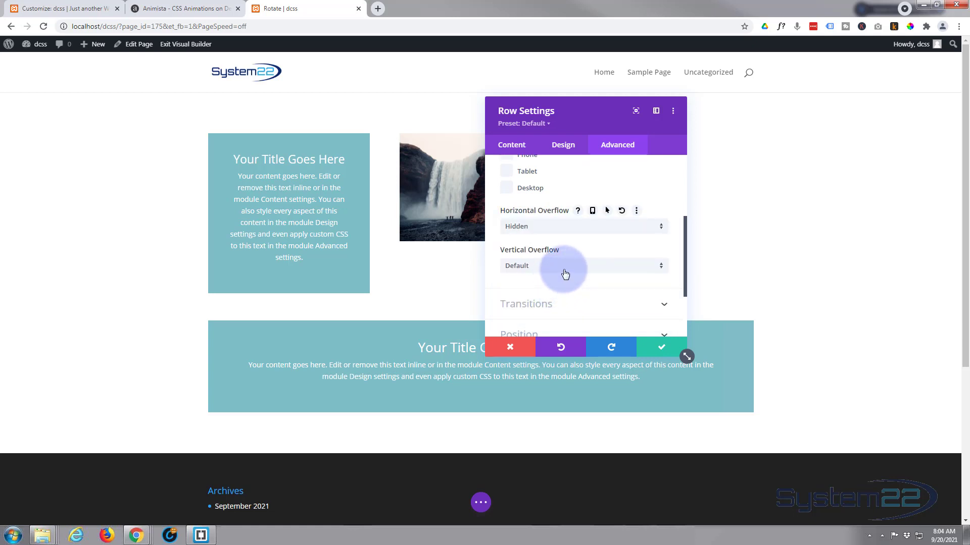
click(564, 274)
click(566, 327)
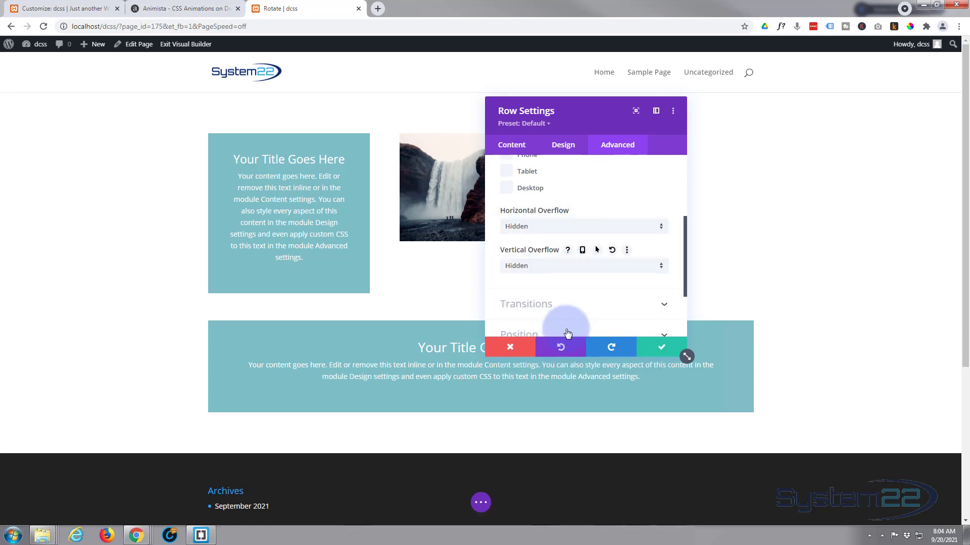
click(662, 348)
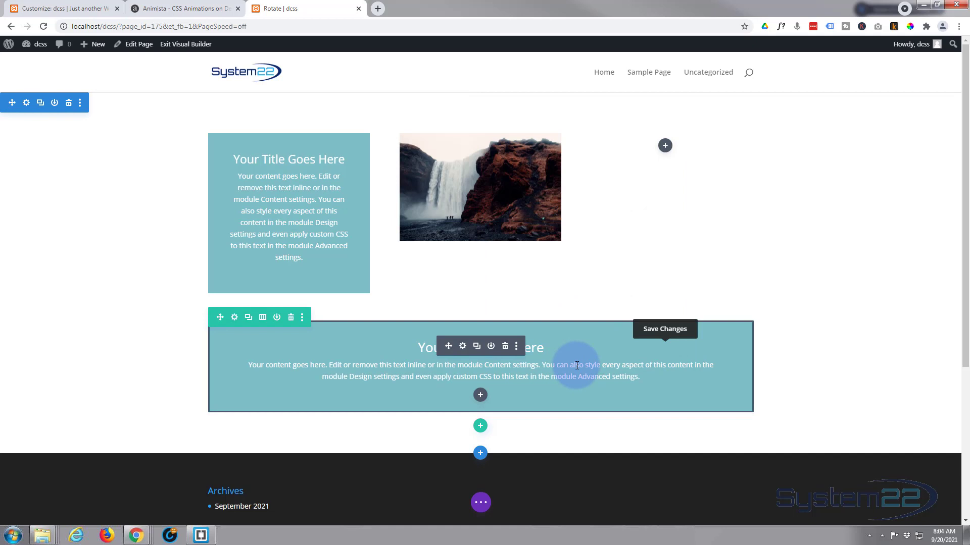
Reload the page twice to preview the rotate-in animations, then exit the Visual Builder
click(482, 504)
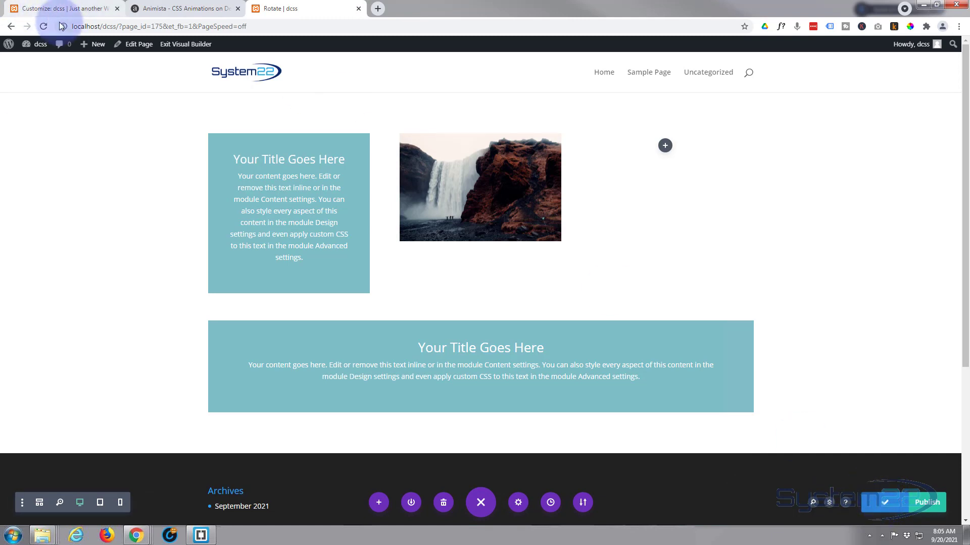
click(43, 27)
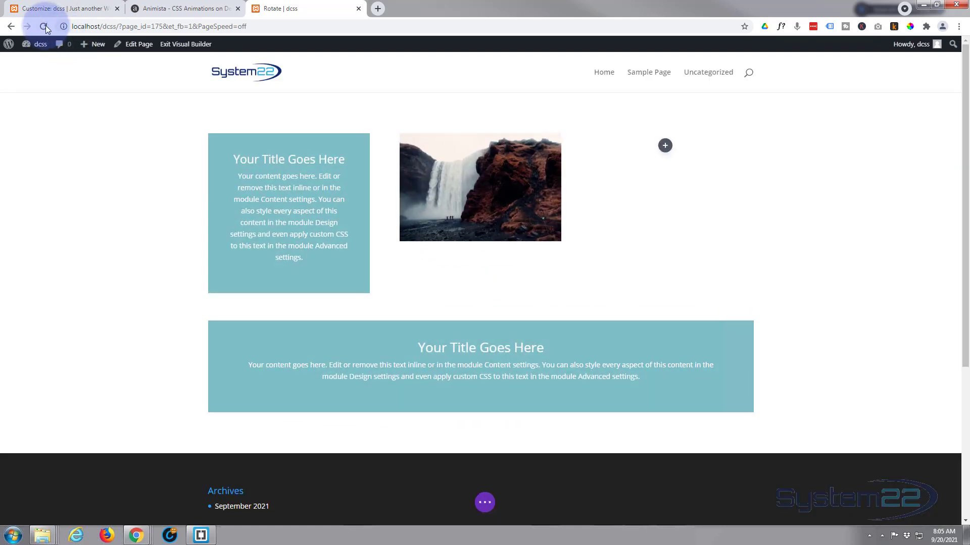
click(44, 26)
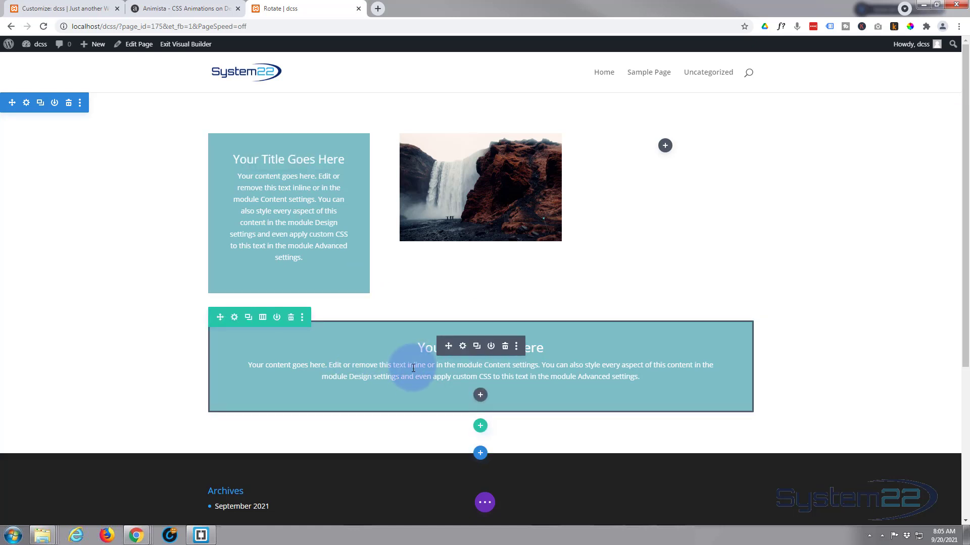
click(485, 504)
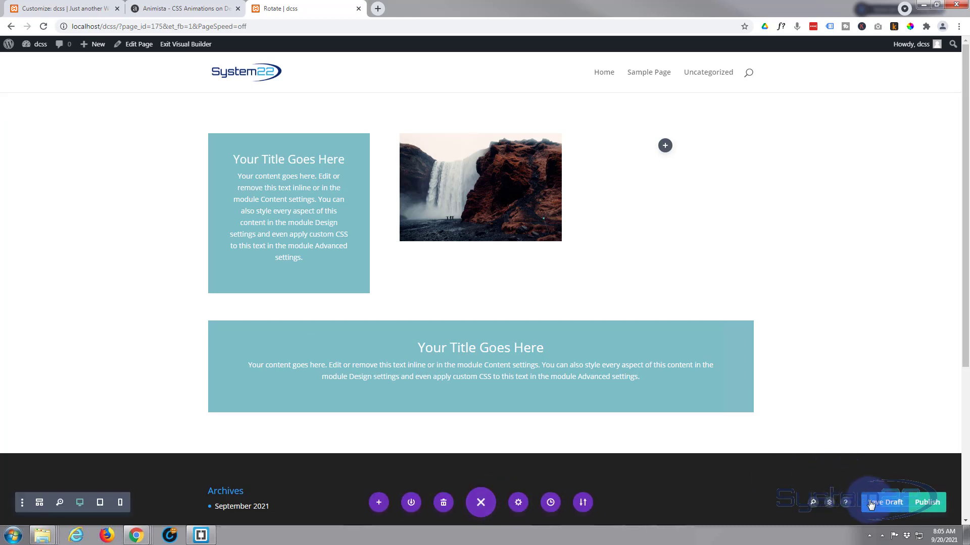
click(173, 45)
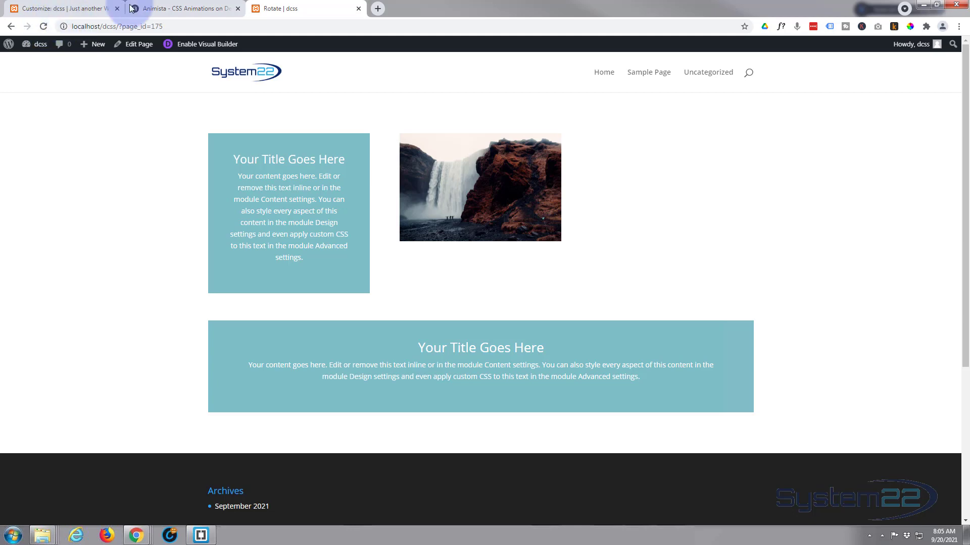
In Additional CSS, change 0.5s to 2.5s on the -webkit-animation and animation lines
click(43, 11)
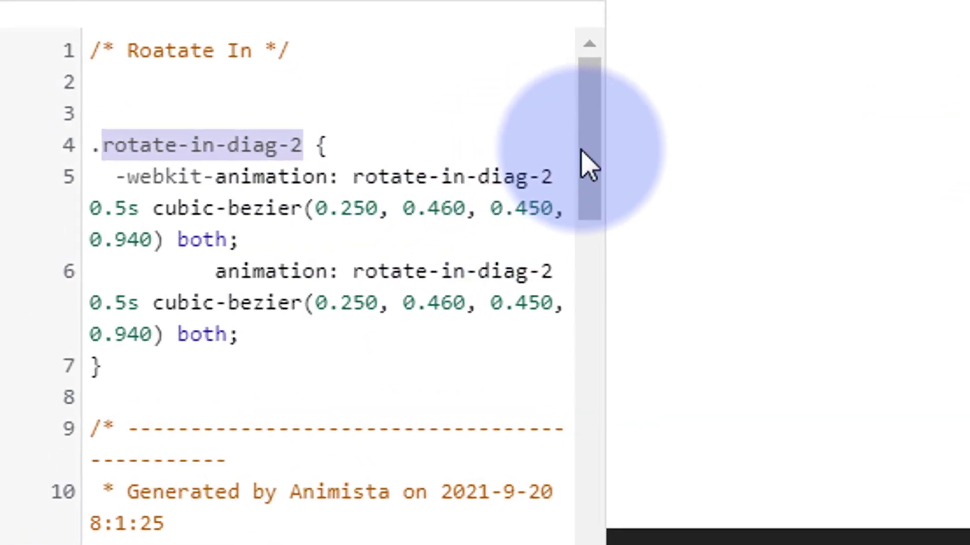
click(157, 190)
drag(113, 177, 309, 190)
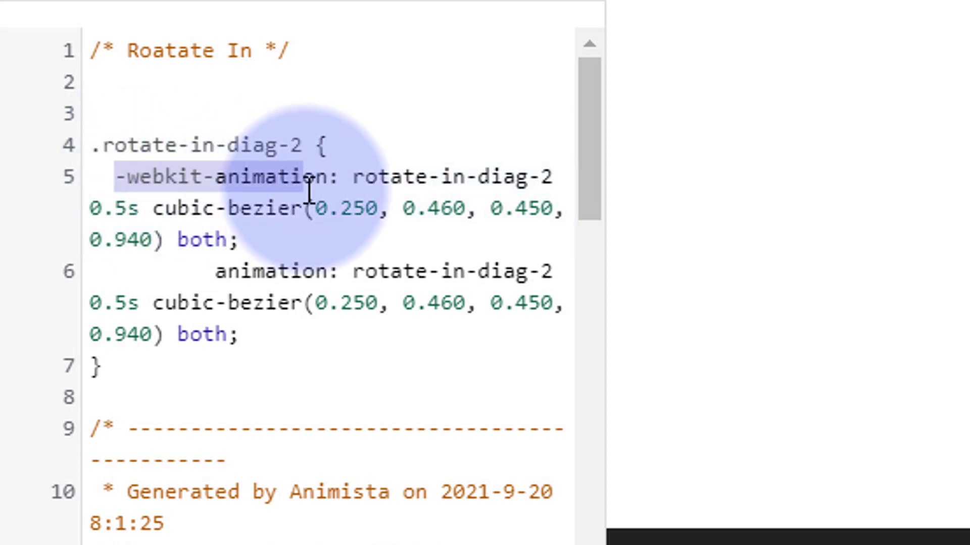
drag(310, 191, 130, 212)
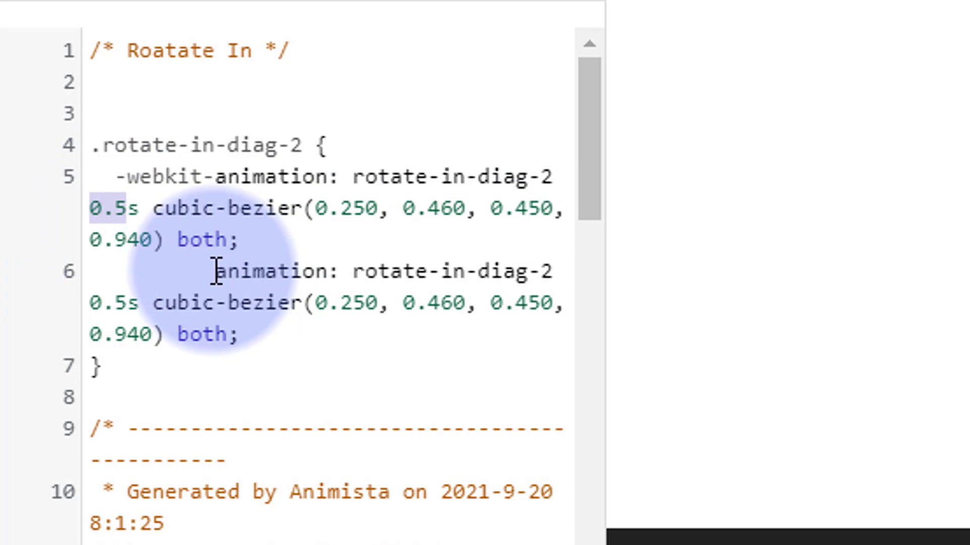
drag(216, 271, 281, 366)
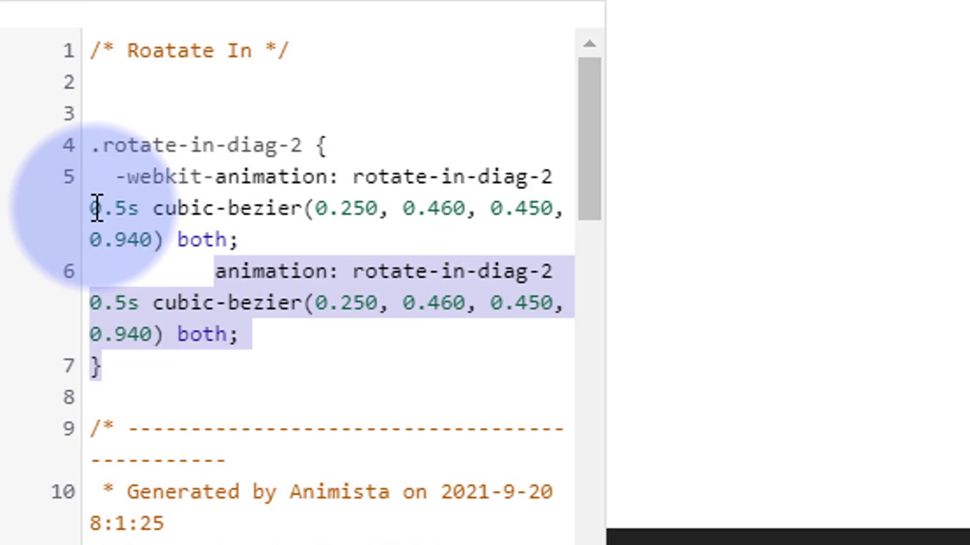
drag(94, 209, 100, 210)
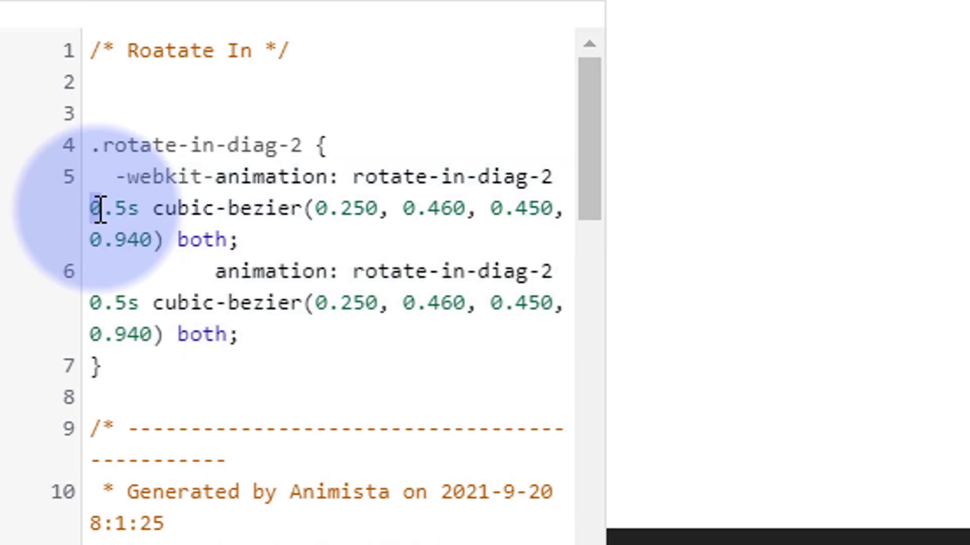
text(2)
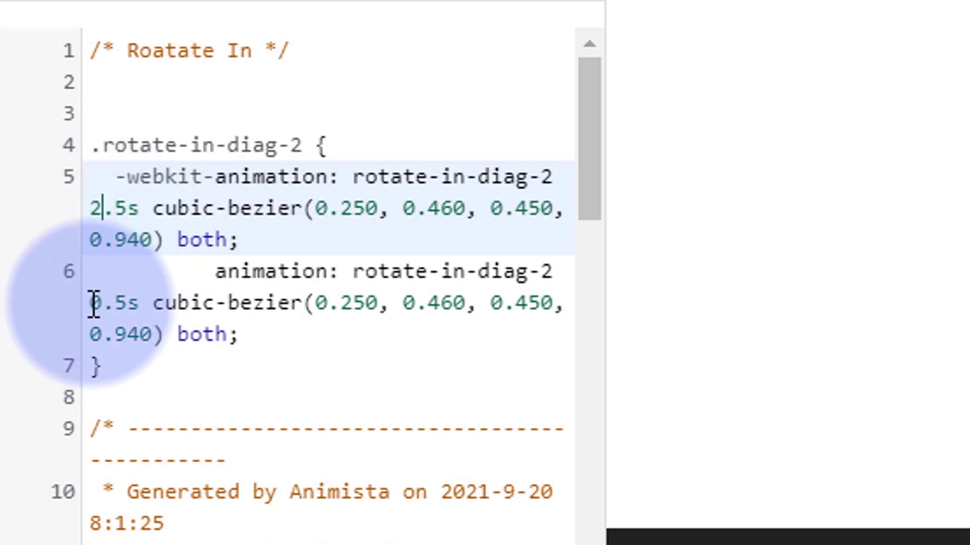
drag(91, 303, 103, 302)
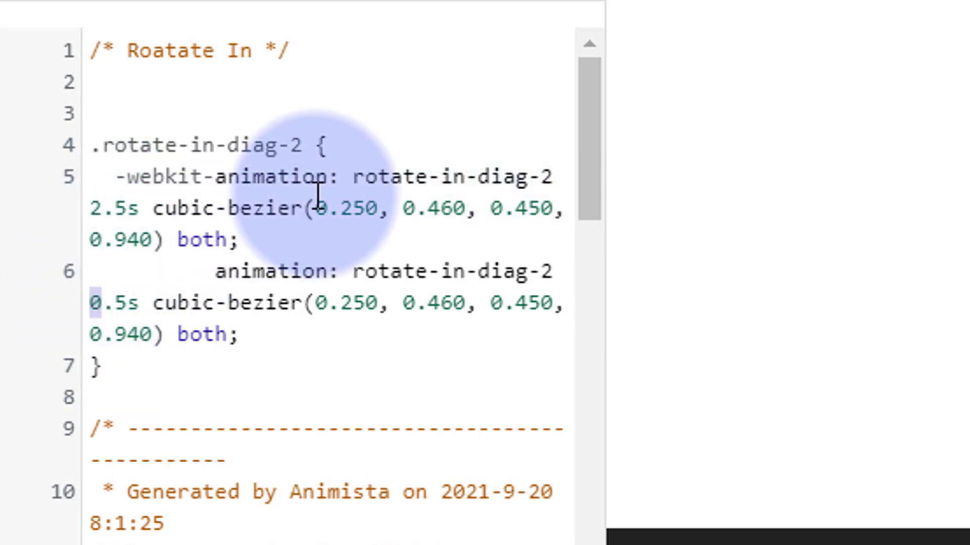
text(2)
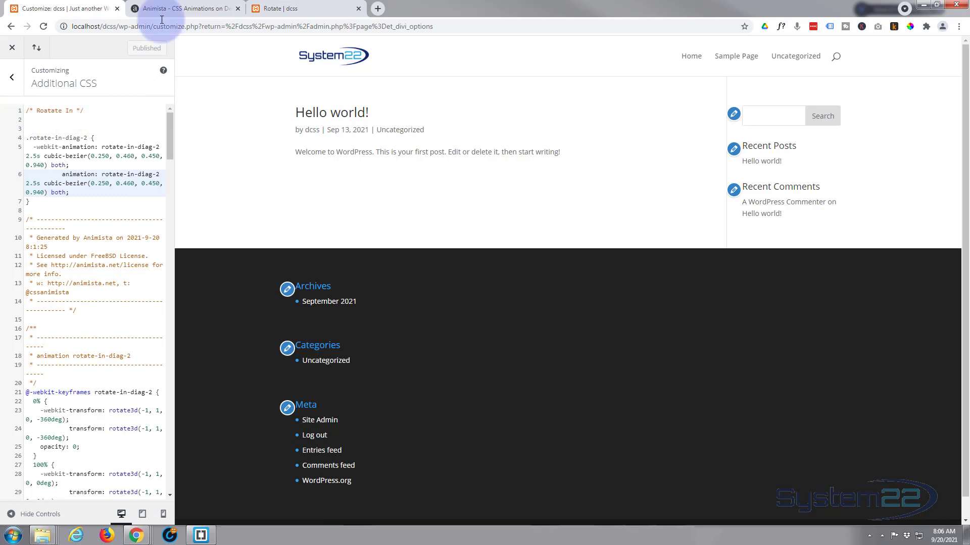
Return to the Rotate | dcss tab and reload it to watch the 2.5s rotation
click(309, 9)
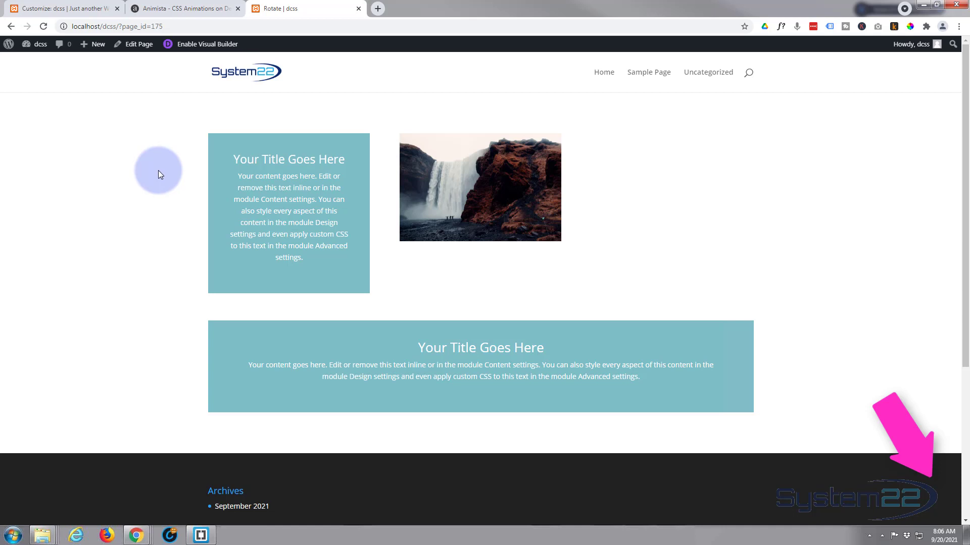
click(43, 28)
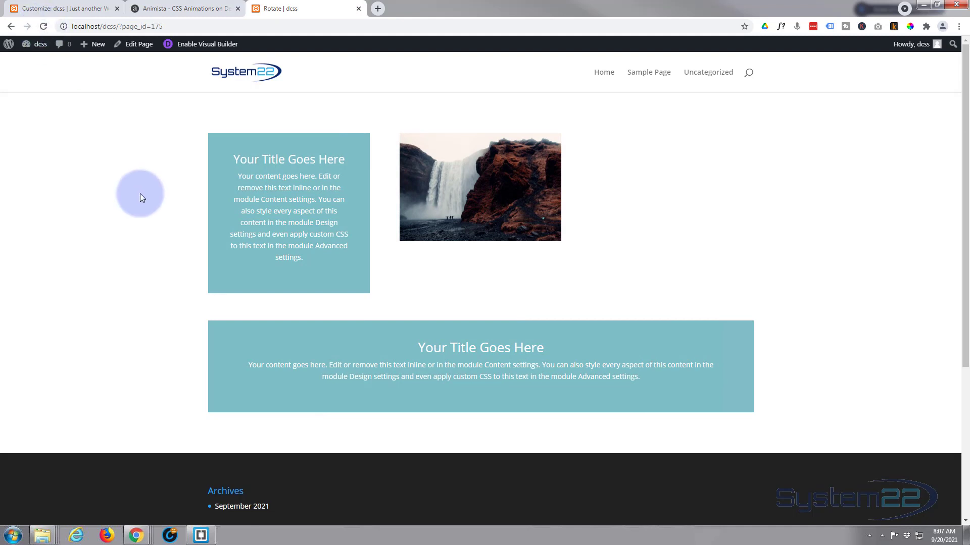
Select the full rotate-in-diag-2 address in Animista, then go back to the Rotate page
click(179, 15)
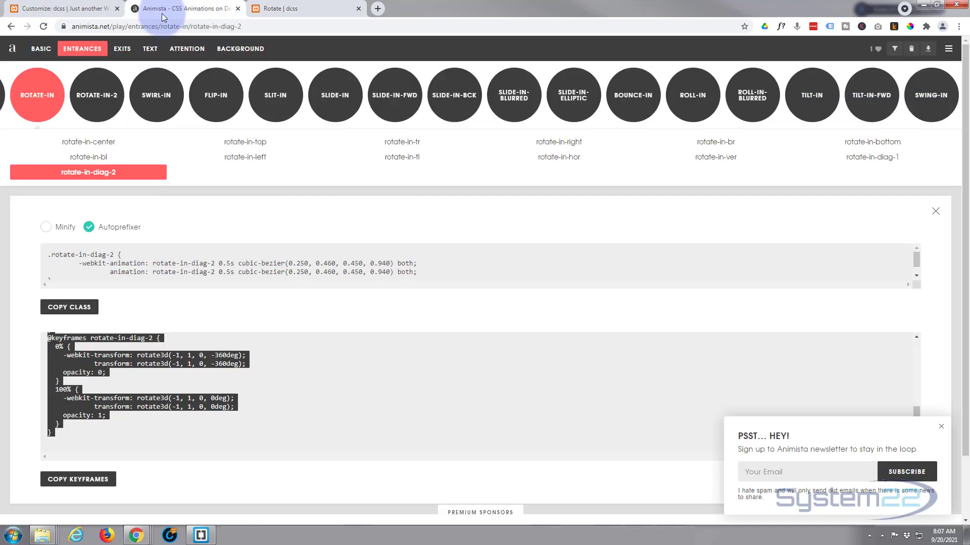
double_click(85, 27)
triple_click(159, 25)
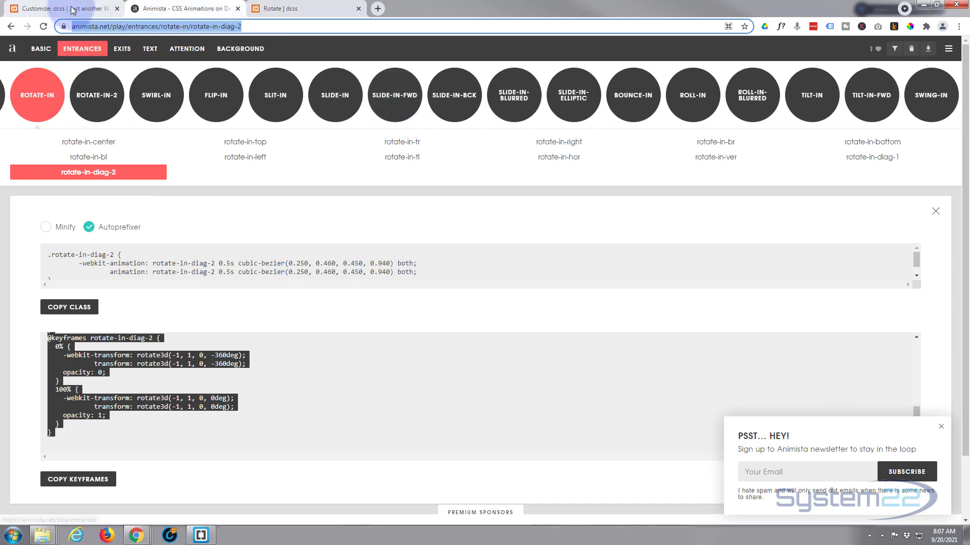
click(316, 12)
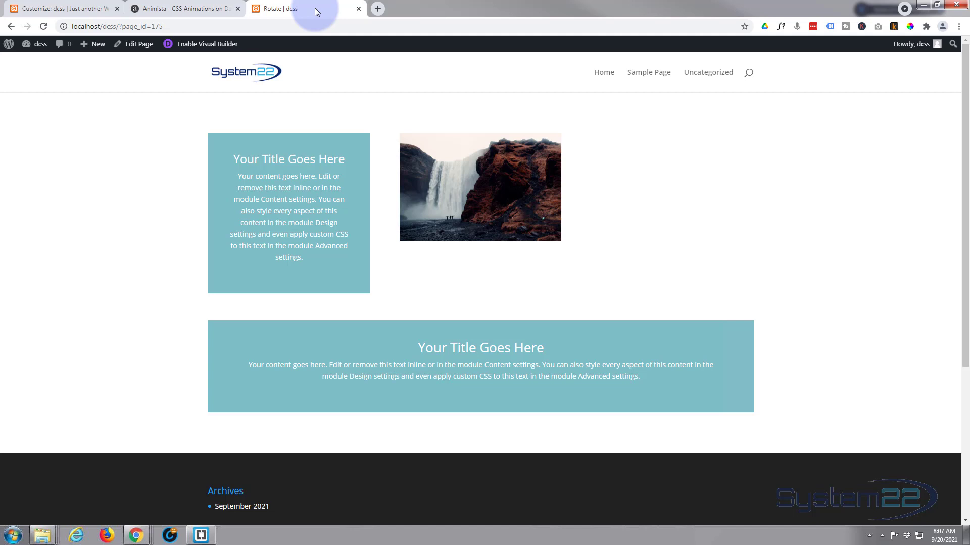
Reload the Rotate page to replay the slower rotate-in of all three modules
click(44, 27)
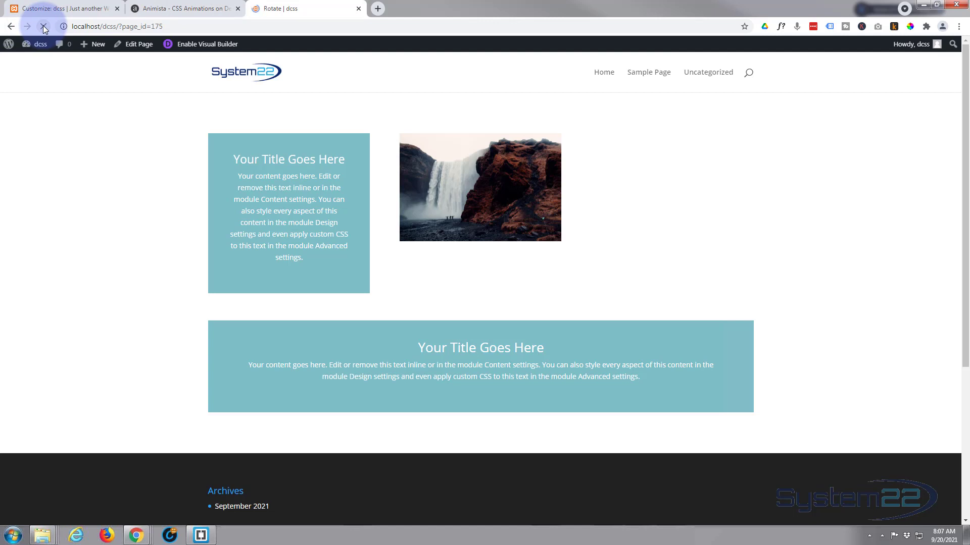